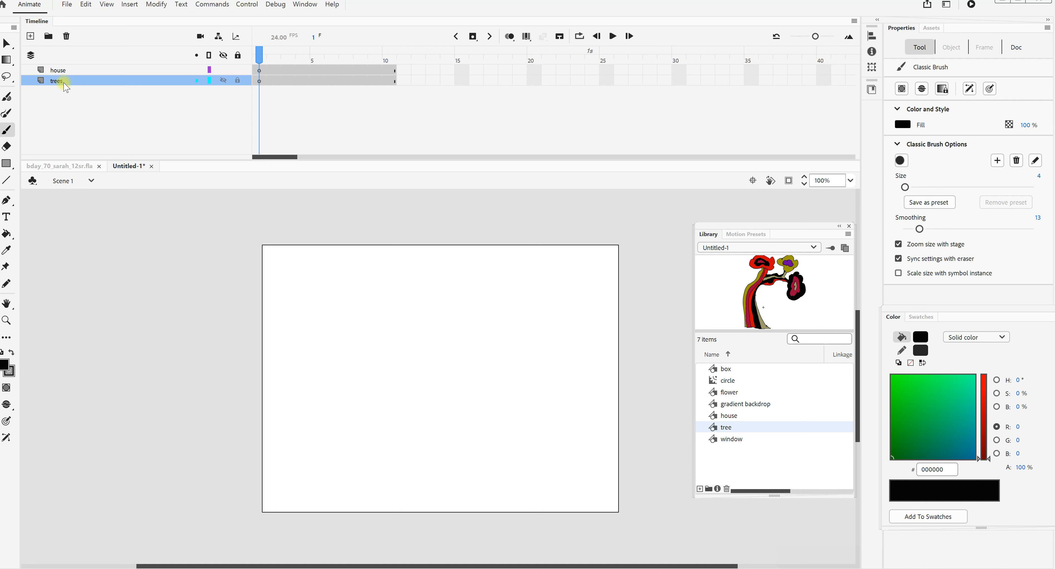
- Rename the tree layer to sky and the house layer to ground
click(57, 81)
double_click(62, 81)
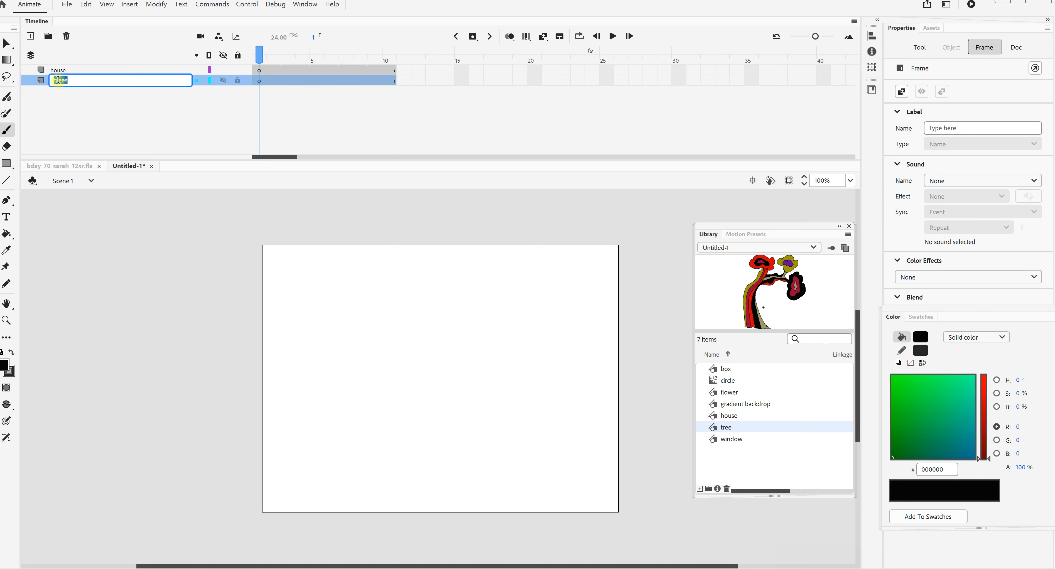
text(sky)
click(62, 74)
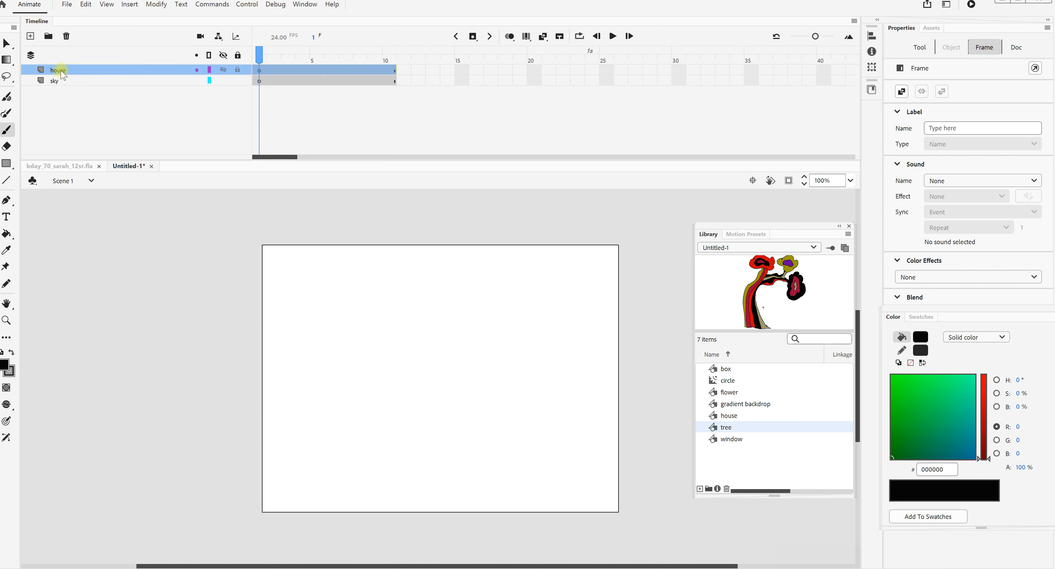
double_click(62, 74)
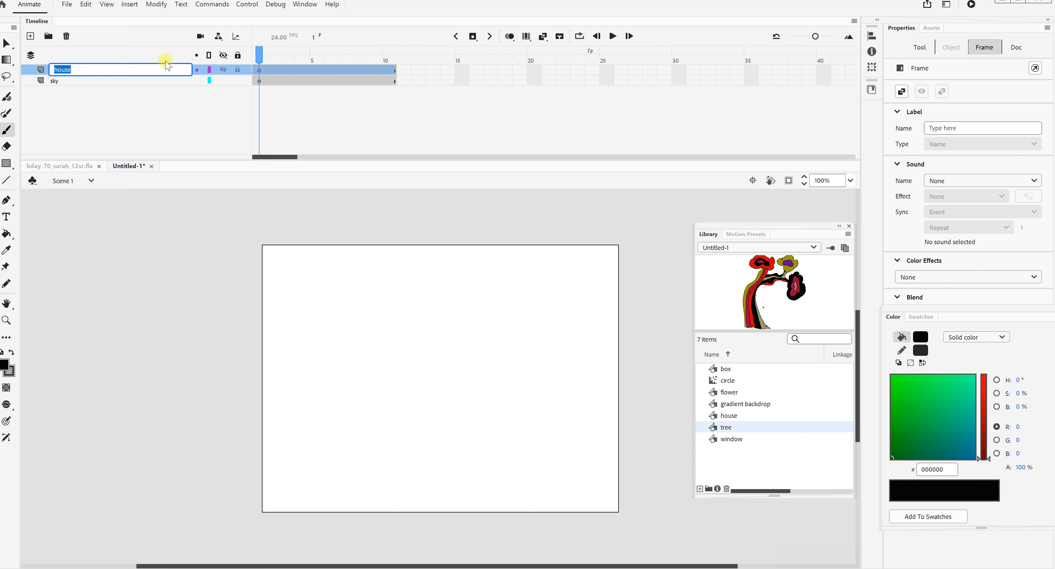
text(ground)
click(236, 83)
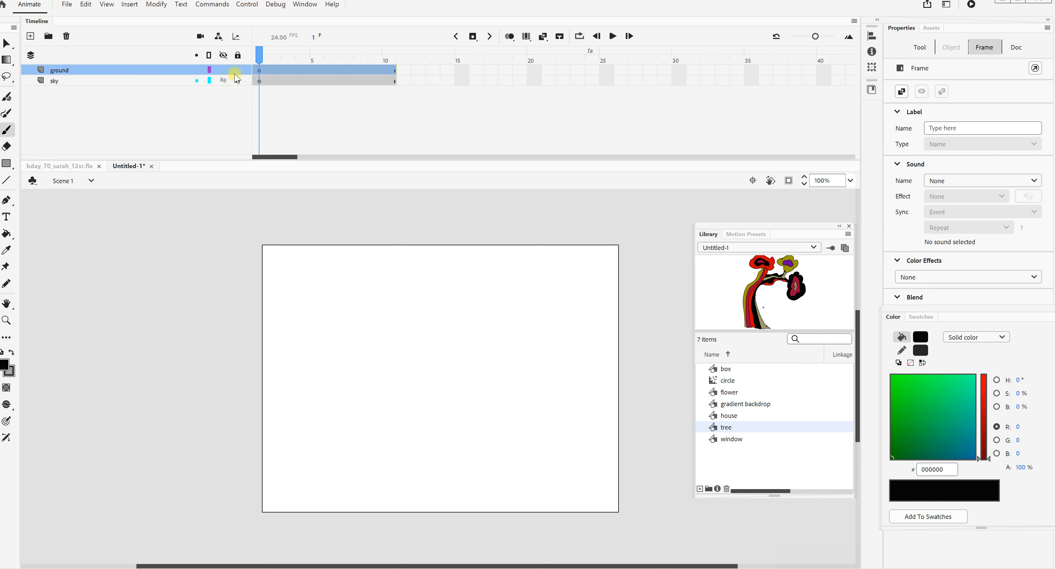
- Lock the ground layer and draw a black rectangle of about 665 × 503 px on the sky layer, covering the whole stage
click(238, 70)
click(259, 81)
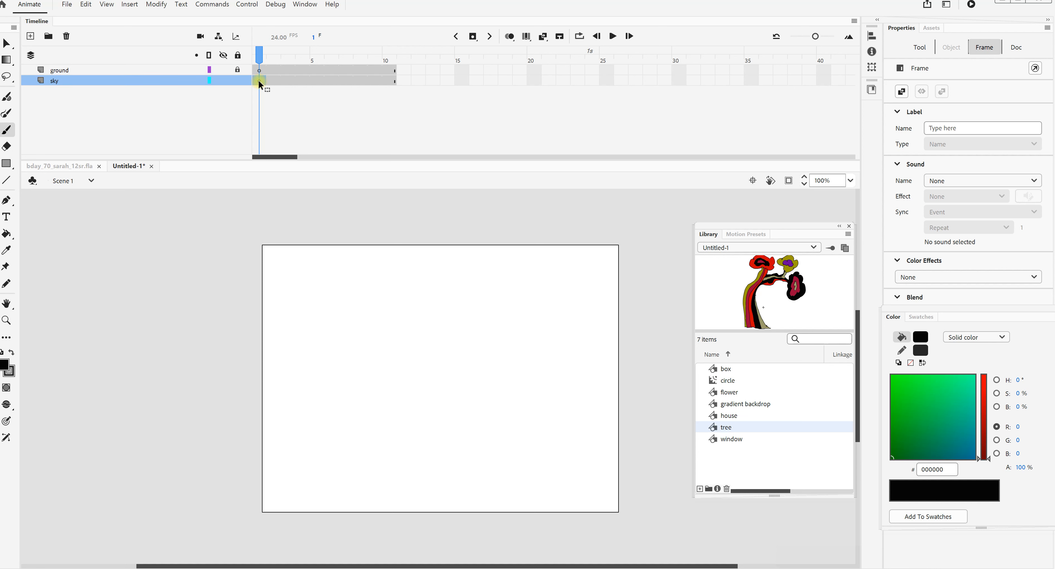
click(8, 164)
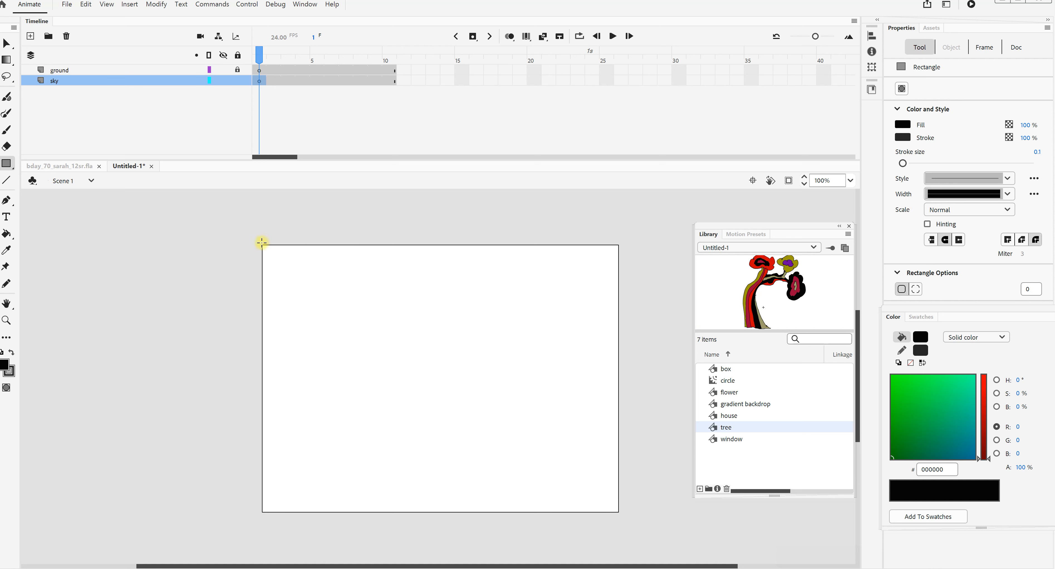
drag(258, 241, 628, 521)
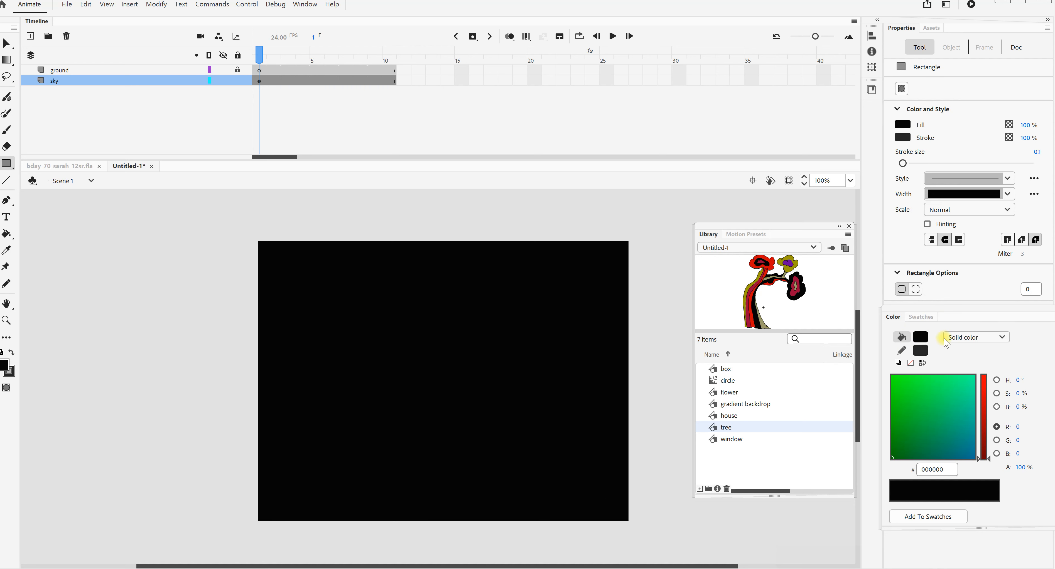
- Fill the sky rectangle with the blue-white-yellow linear gradient using the Paint Bucket
click(1002, 336)
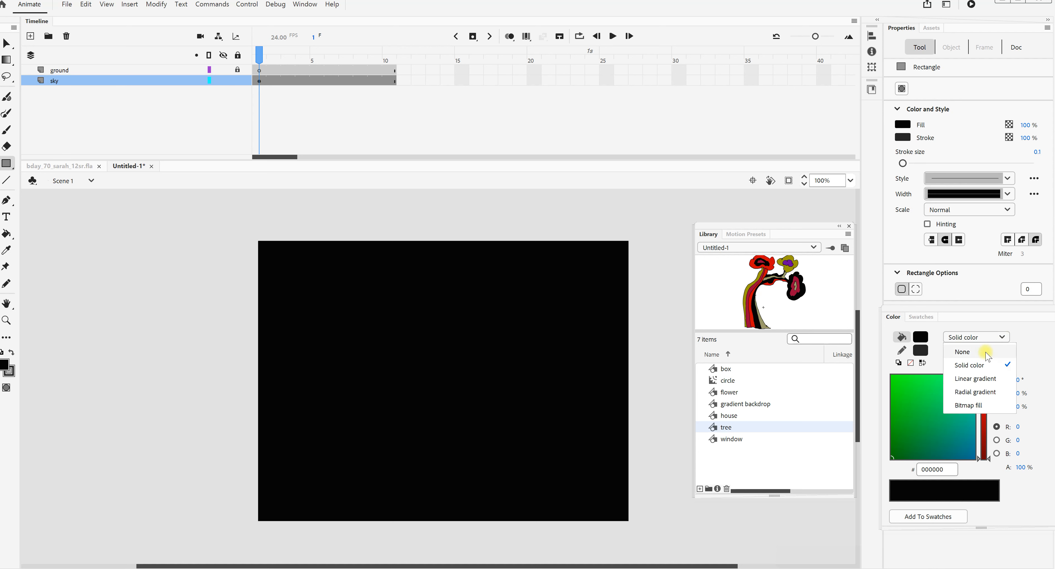
click(984, 382)
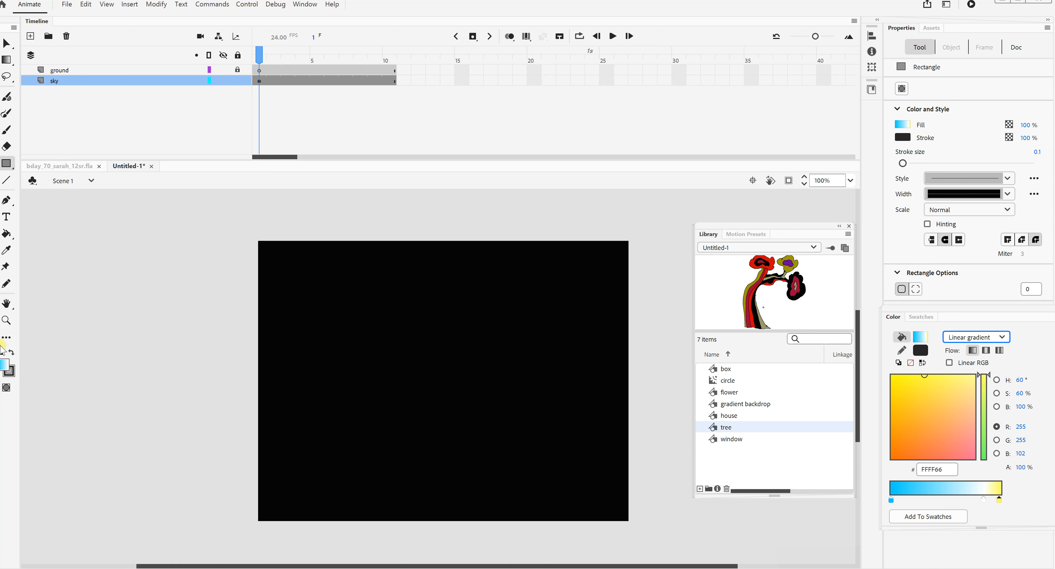
click(6, 236)
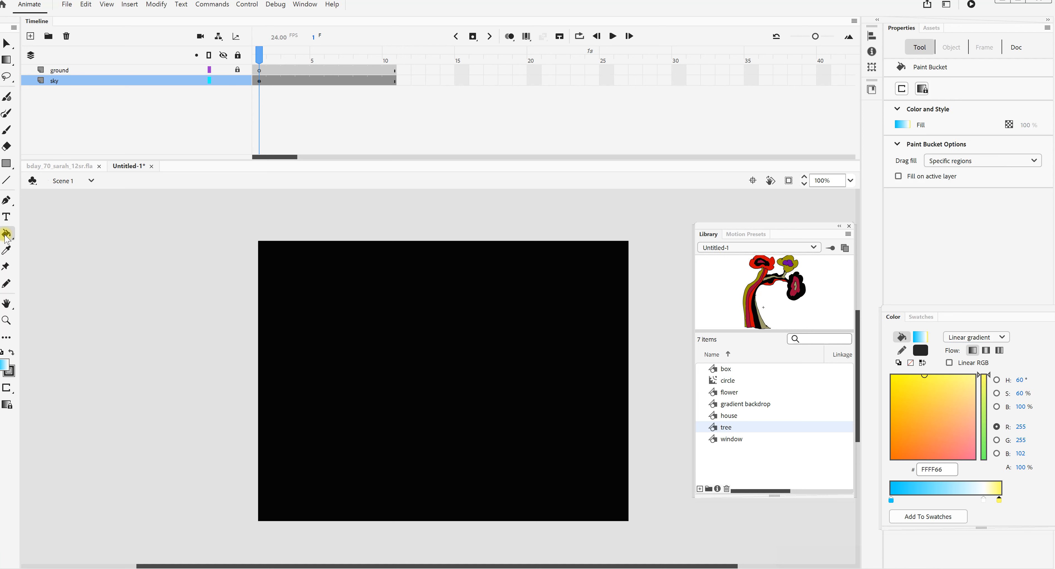
click(414, 399)
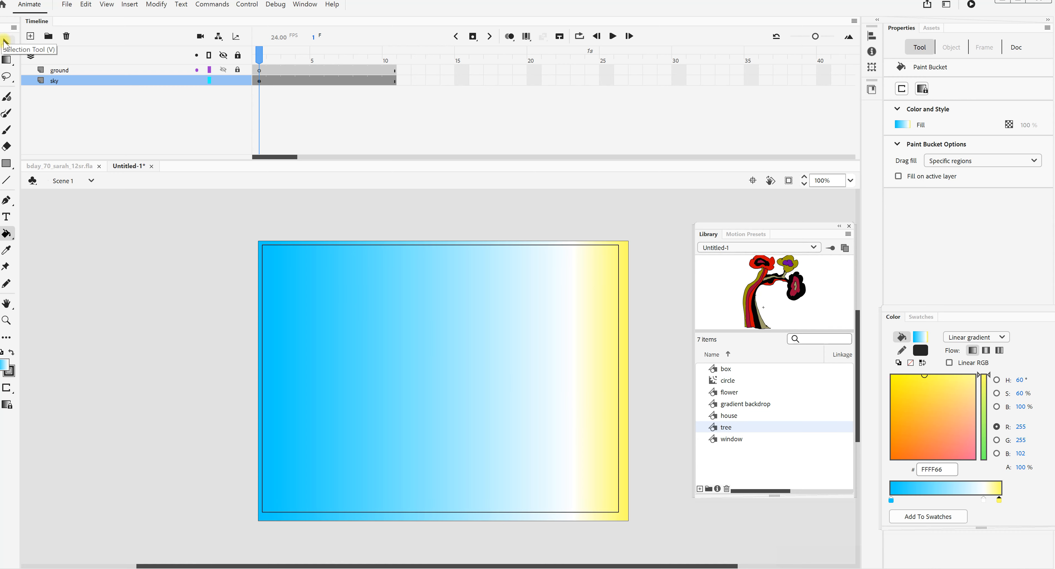
- Rotate the sky gradient with the Gradient Transform tool so blue is at the top and the light end at the bottom
click(6, 42)
drag(184, 220, 655, 546)
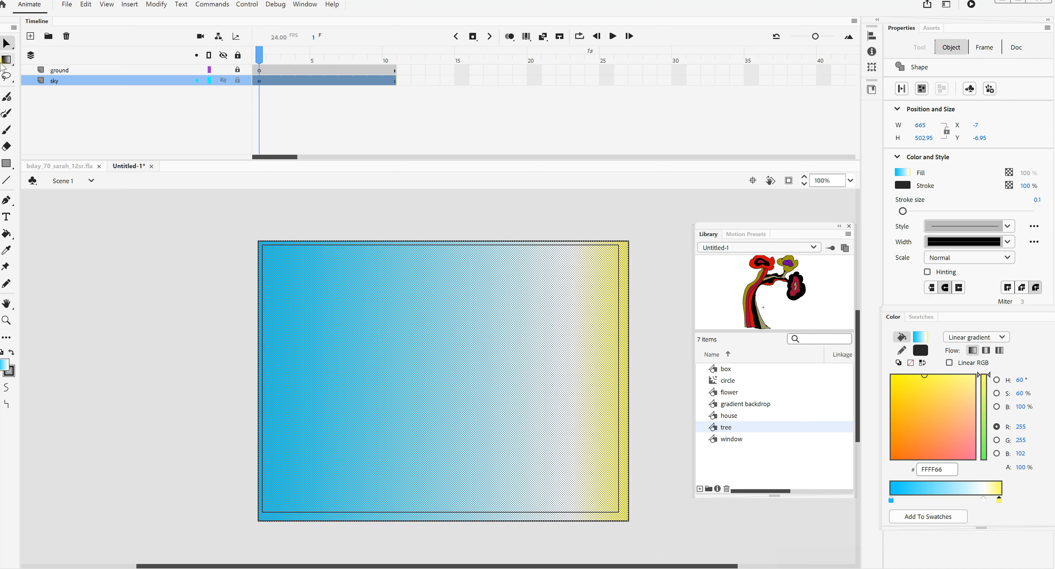
click(15, 64)
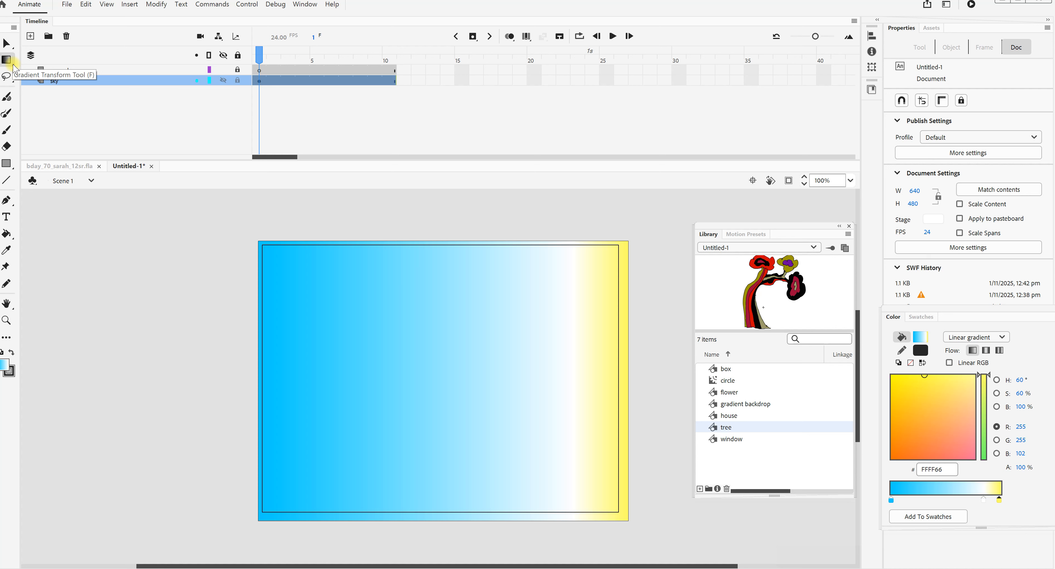
click(14, 65)
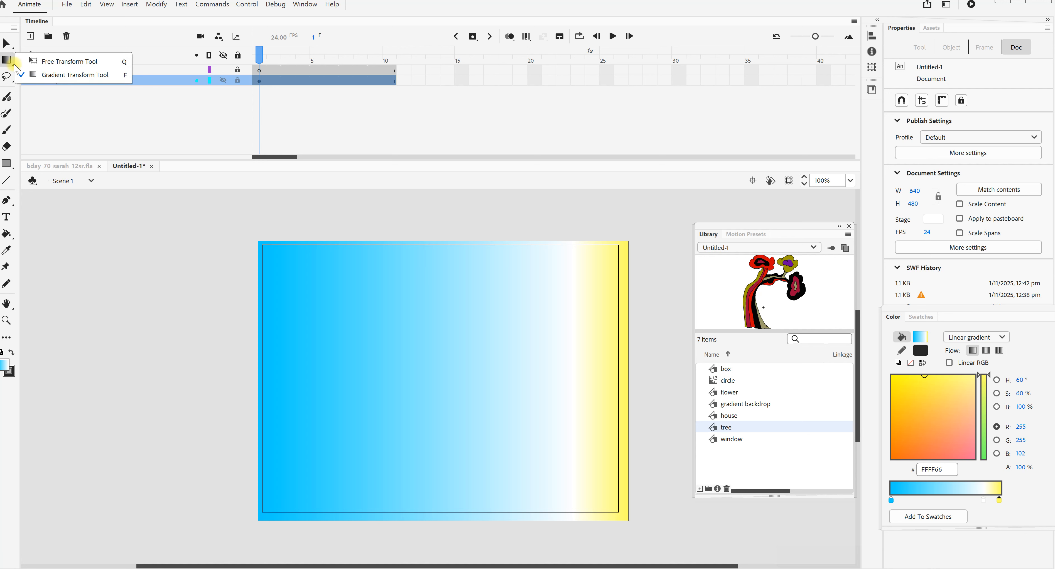
click(45, 77)
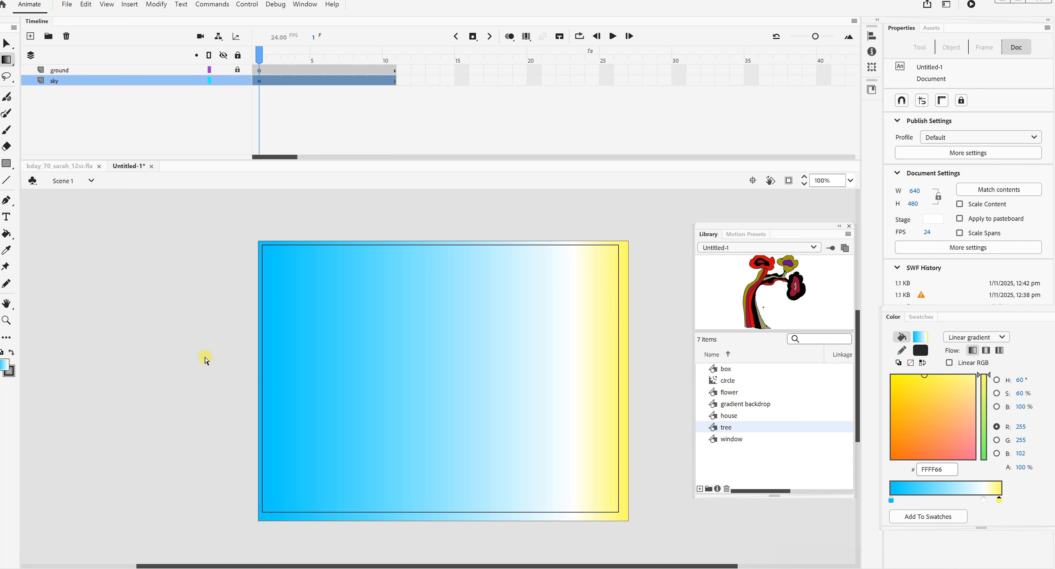
key(q)
click(479, 352)
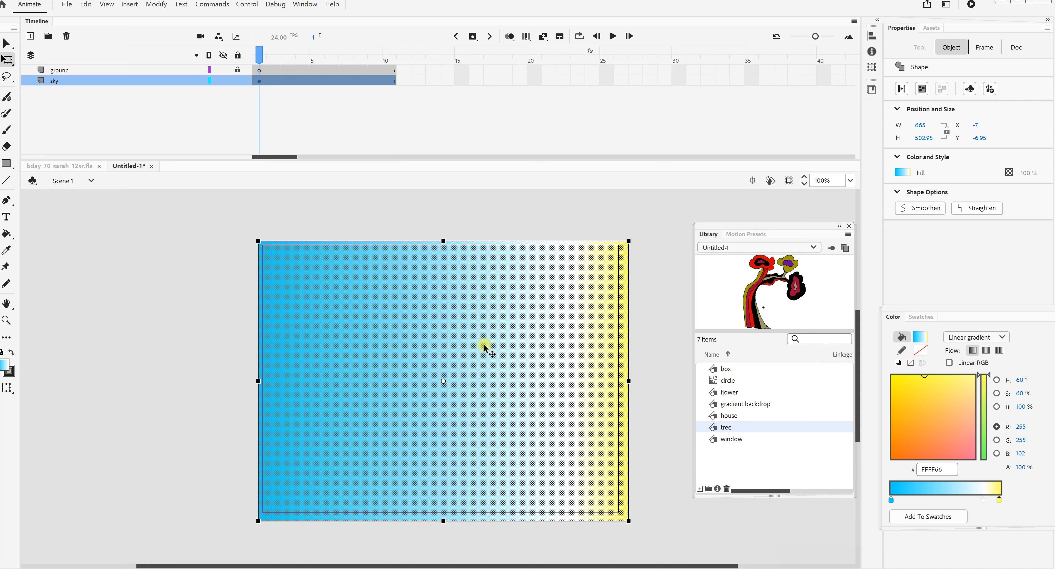
key(f)
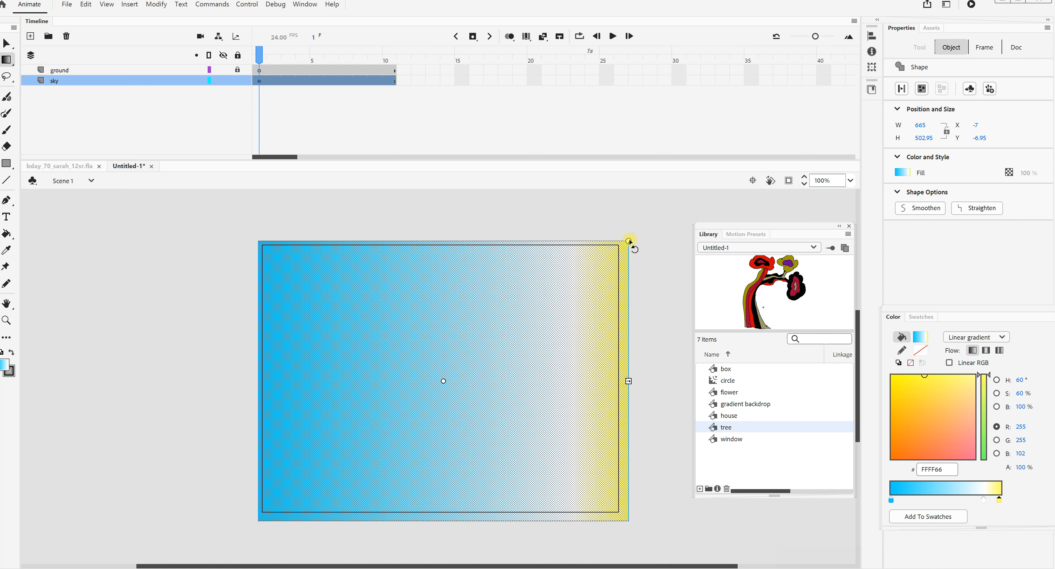
drag(629, 242, 532, 500)
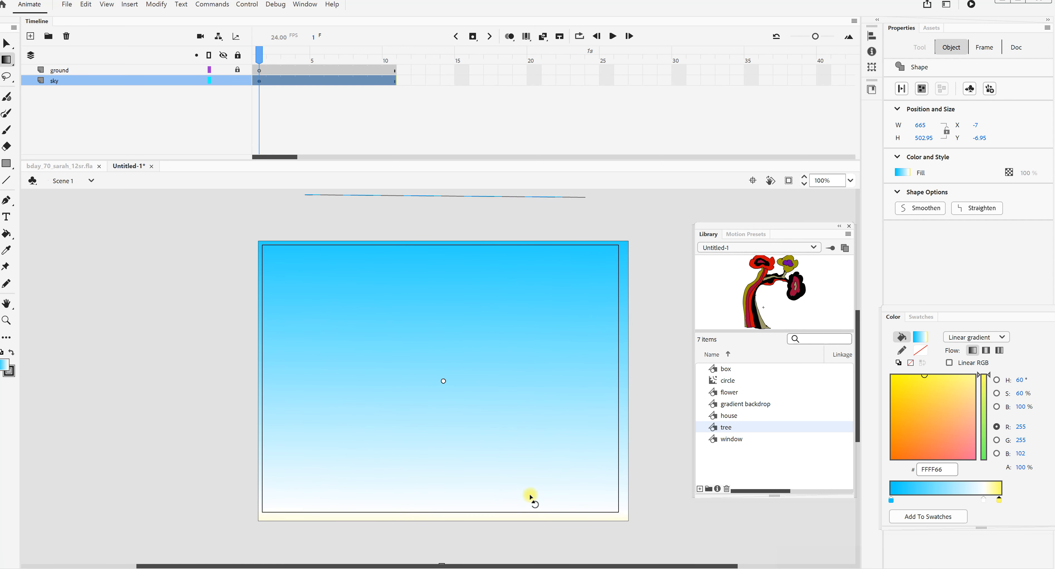
- Shorten the sky gradient and tilt it diagonally, with yellow in the lower-left corner and blue in the upper right
scroll(521, 545, down, 3)
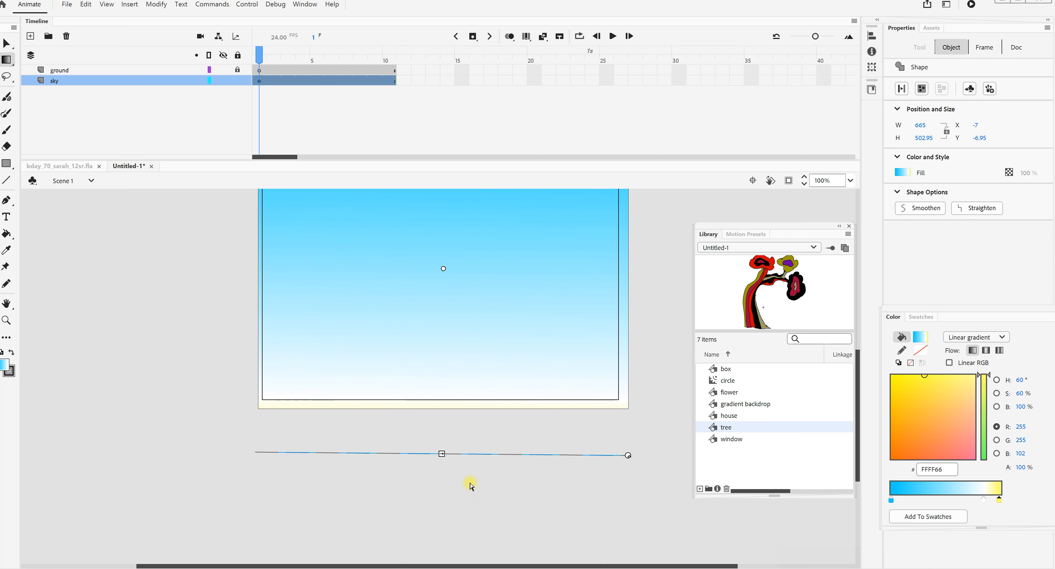
drag(444, 455, 436, 387)
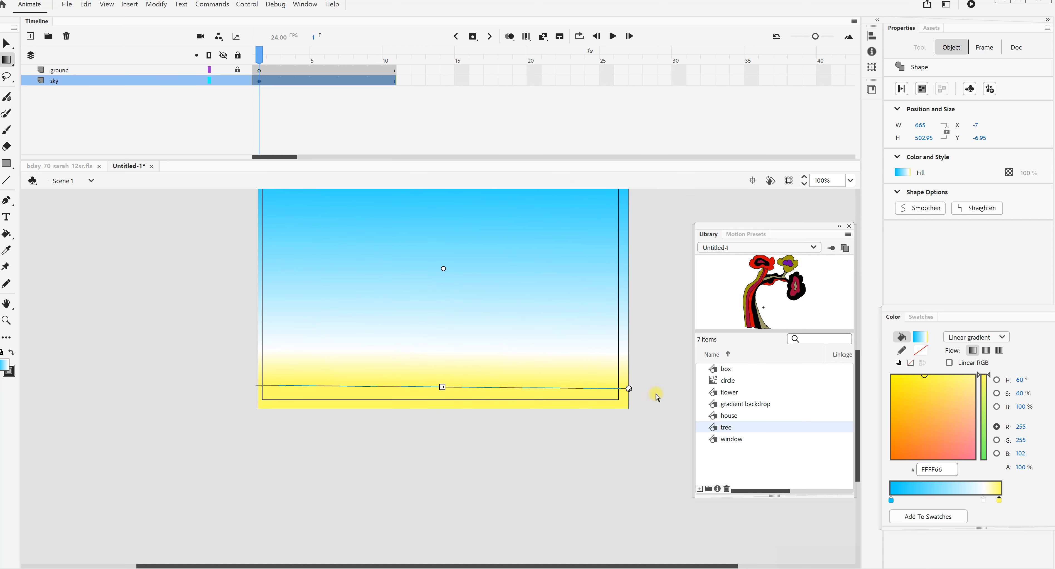
drag(630, 392, 602, 487)
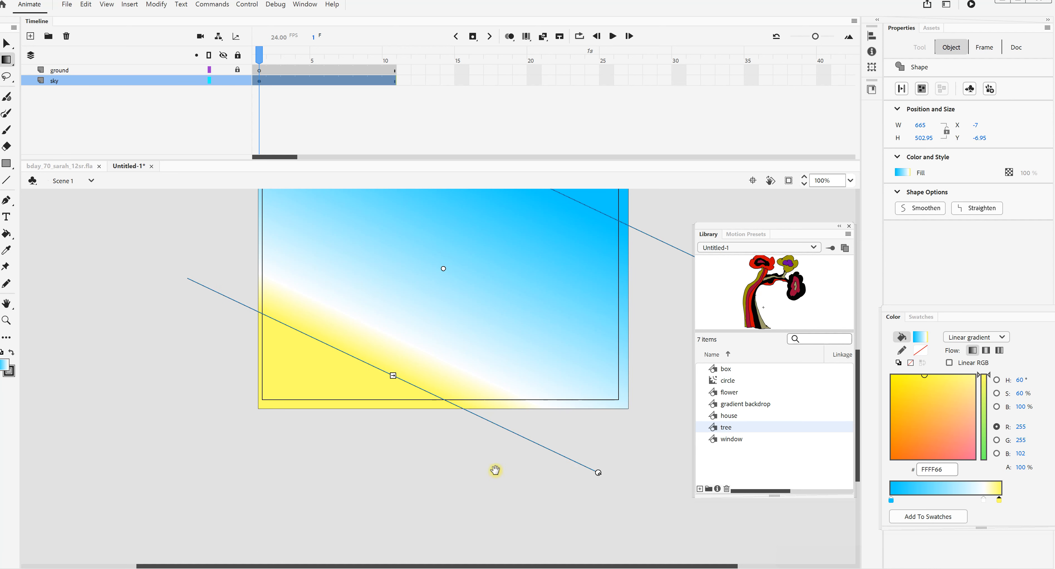
drag(494, 468, 506, 537)
click(652, 498)
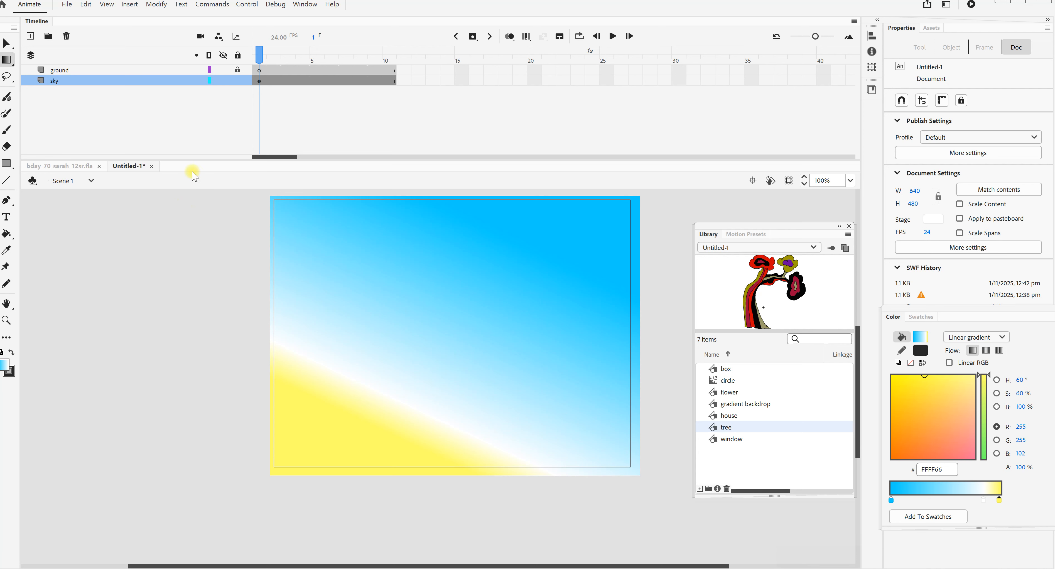
- Lock the sky layer and draw a #669900 green rectangle about 710 px wide on the ground layer, over the lower part of the stage
click(237, 81)
click(7, 164)
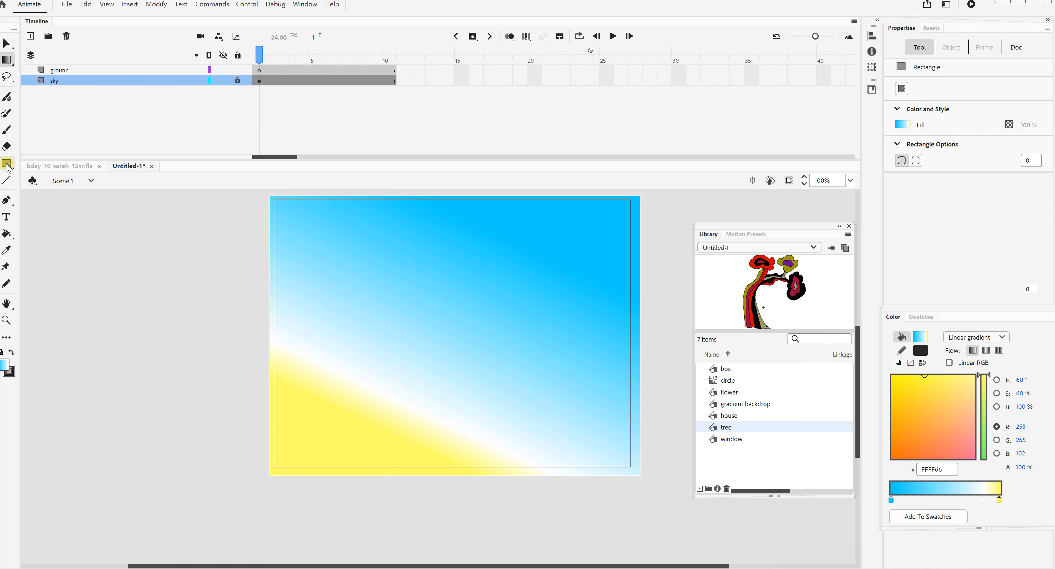
click(5, 363)
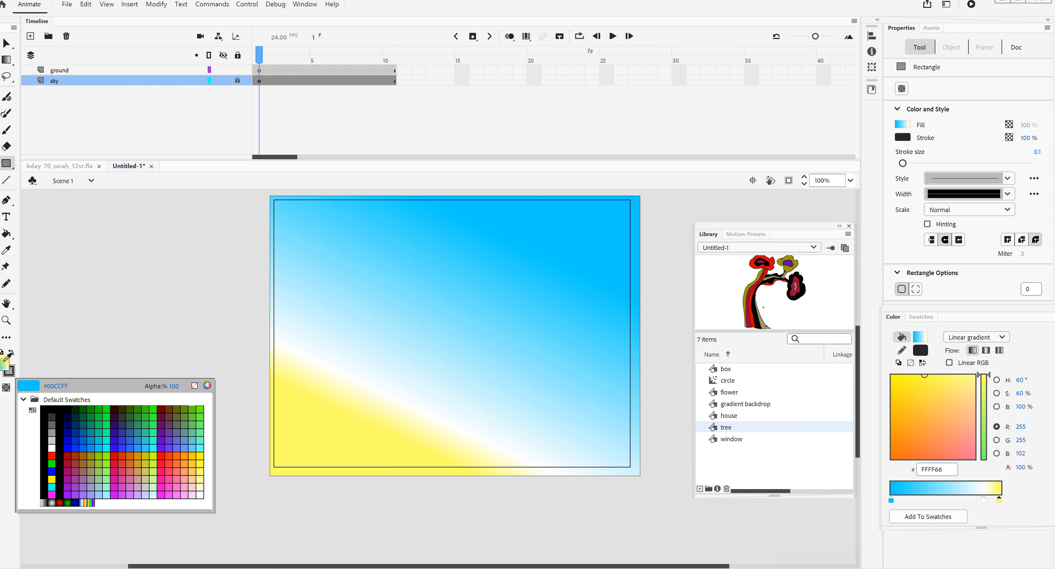
click(186, 410)
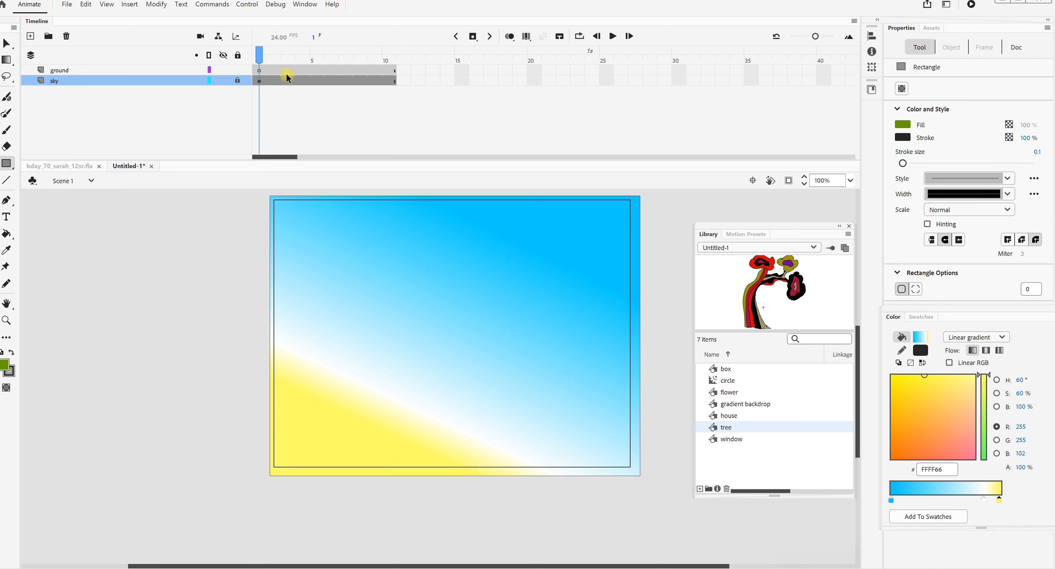
click(262, 70)
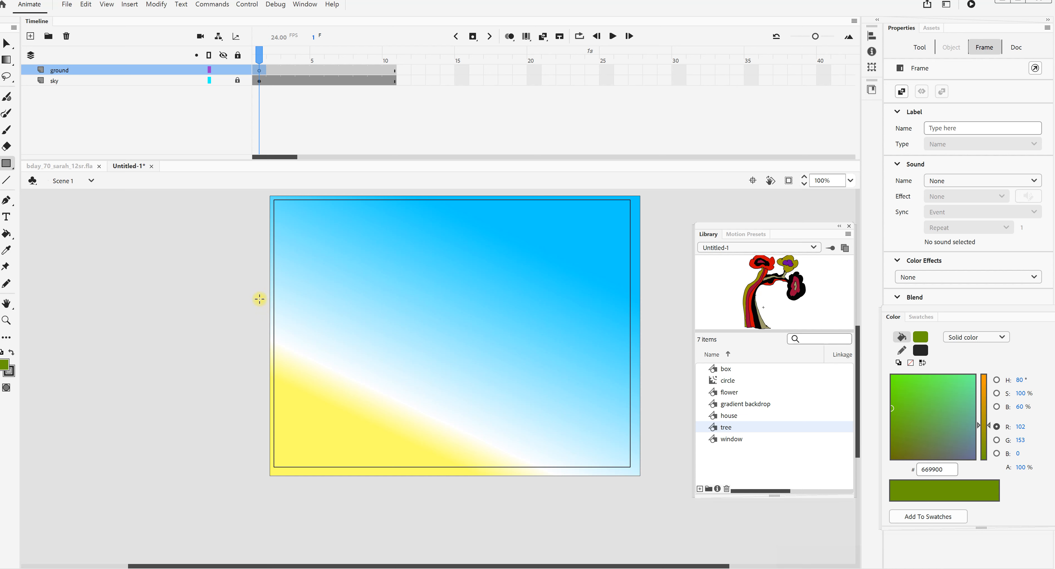
drag(261, 293, 657, 494)
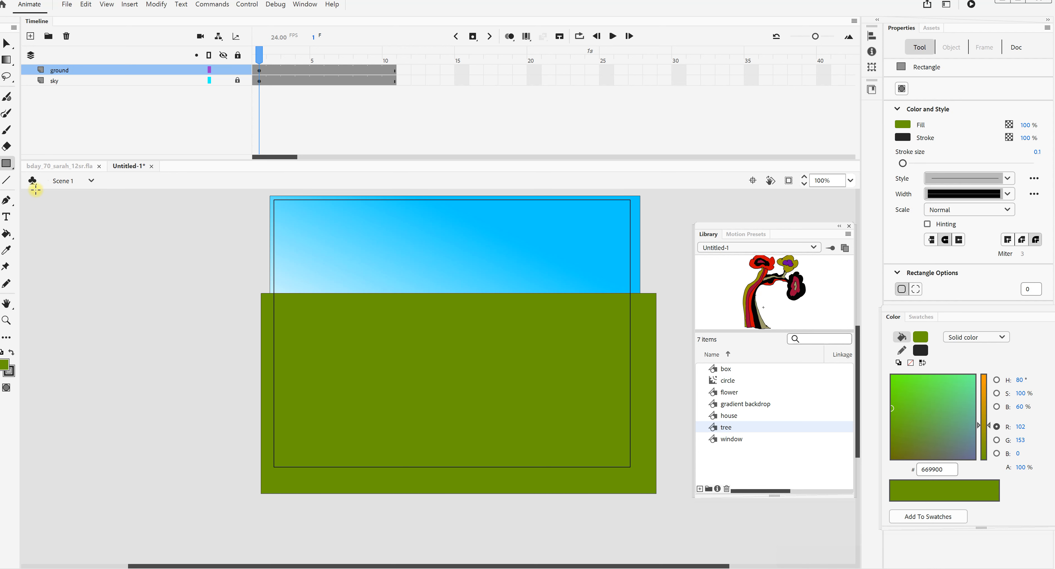
- Draw a hilly Pencil line across the full width of the green rectangle and delete the green area above it
click(11, 281)
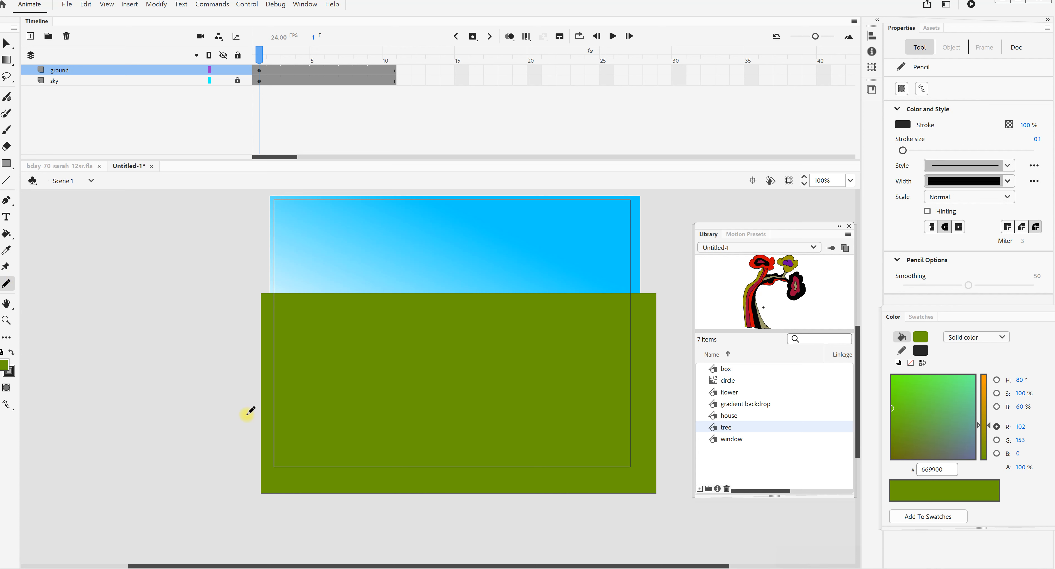
drag(331, 390, 396, 330)
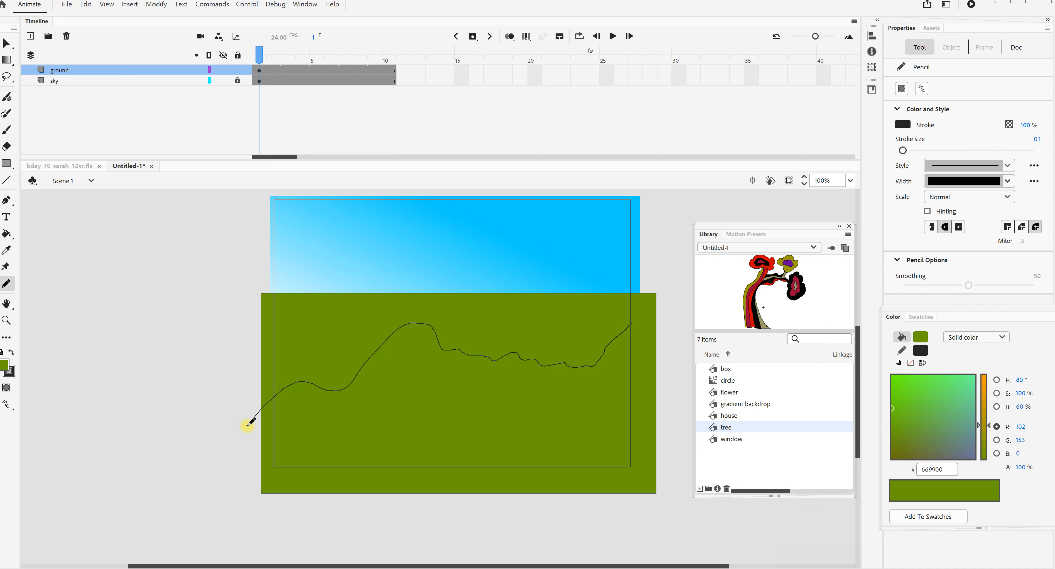
drag(661, 291, 683, 265)
click(7, 43)
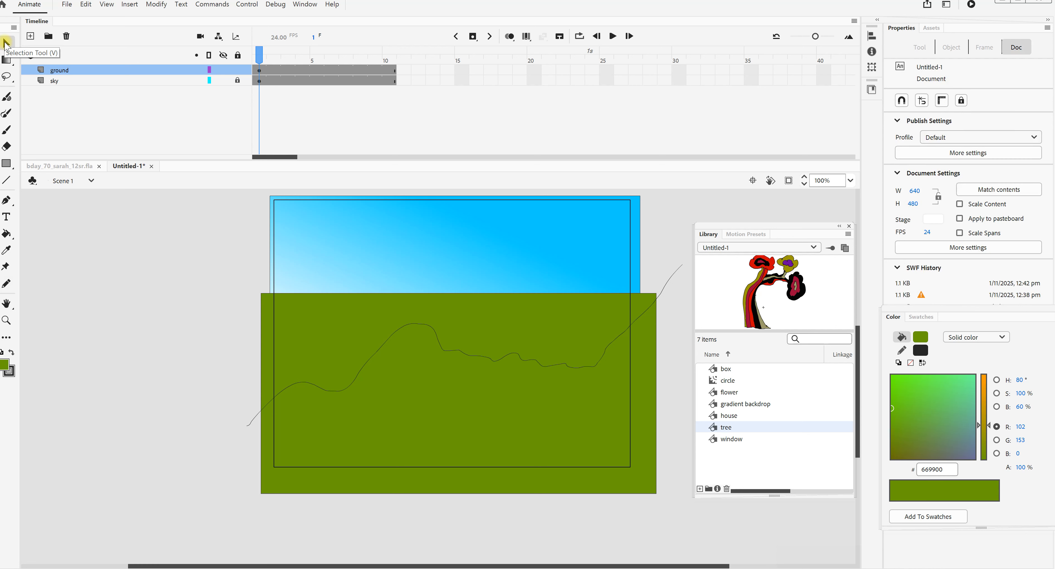
click(354, 336)
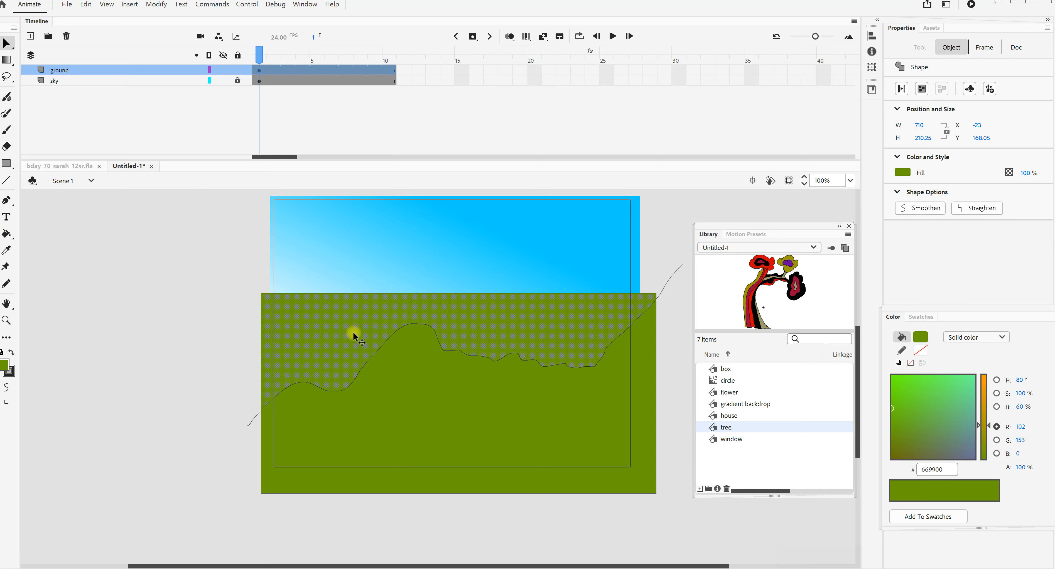
key(Delete)
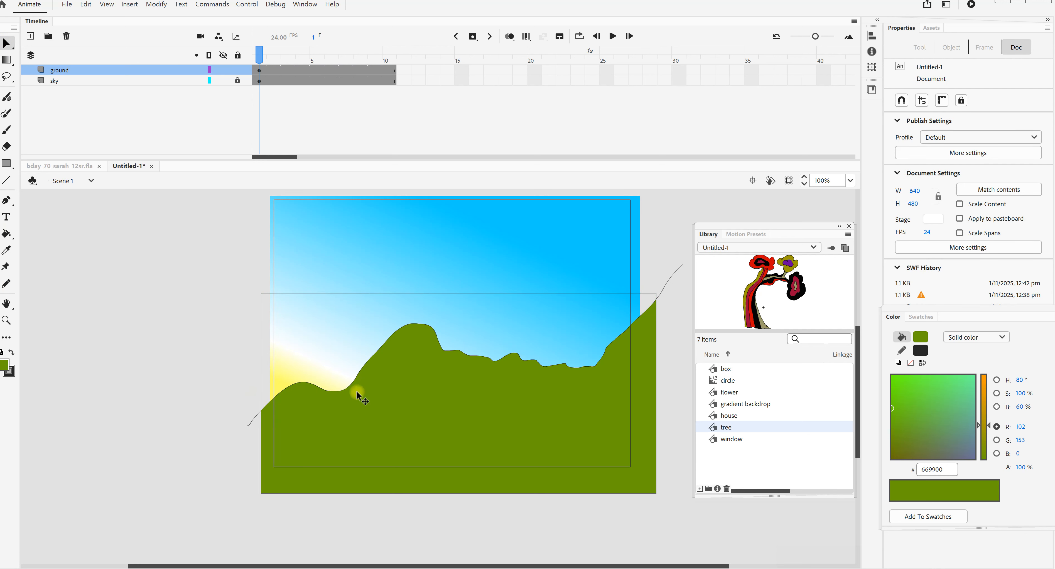
- Delete the leftover outlines and line ends around the hills and trim the overhanging strips off both sides of the ground
click(672, 279)
key(Delete)
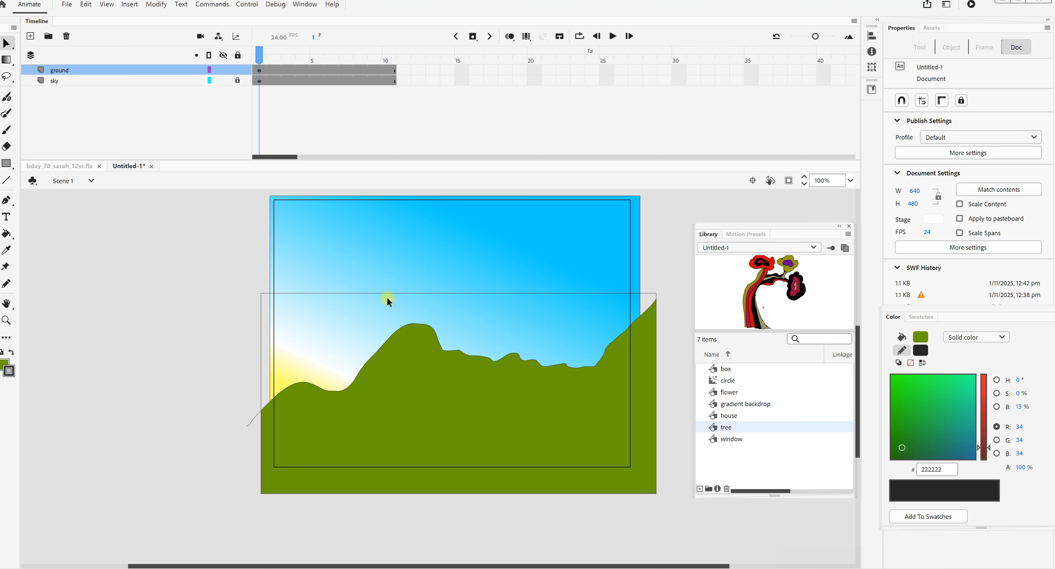
click(388, 293)
key(Delete)
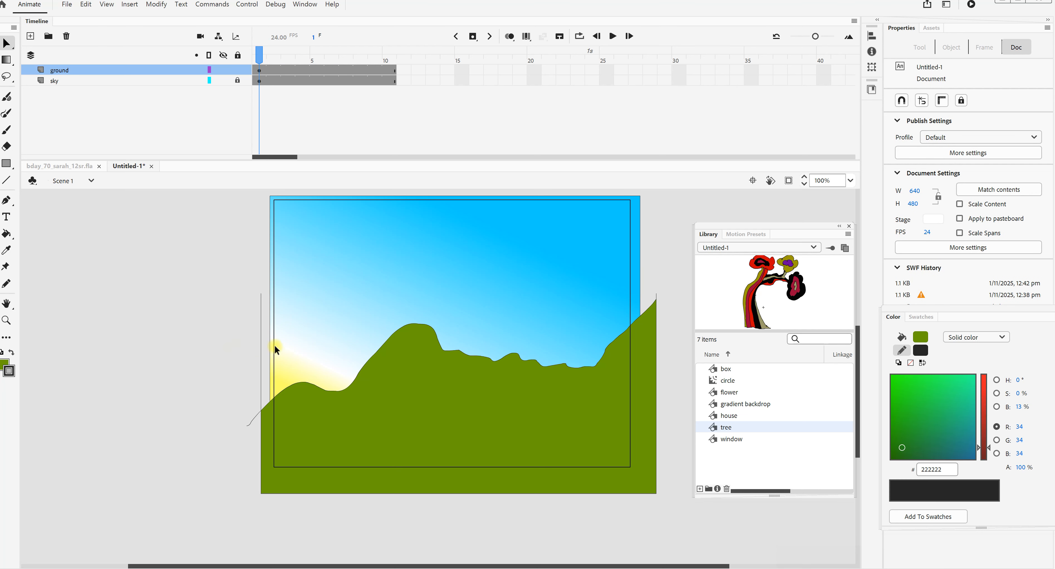
drag(247, 279, 267, 497)
key(Delete)
drag(681, 248, 646, 507)
key(Delete)
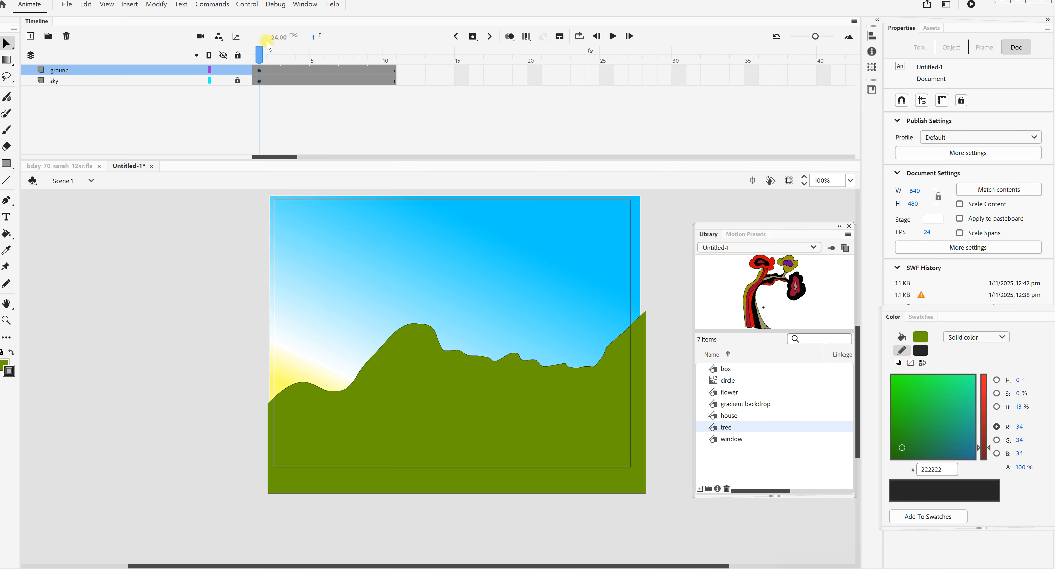
- Lock the ground layer and place the library's house symbol on a new layer above it, at the left of the scene
click(238, 70)
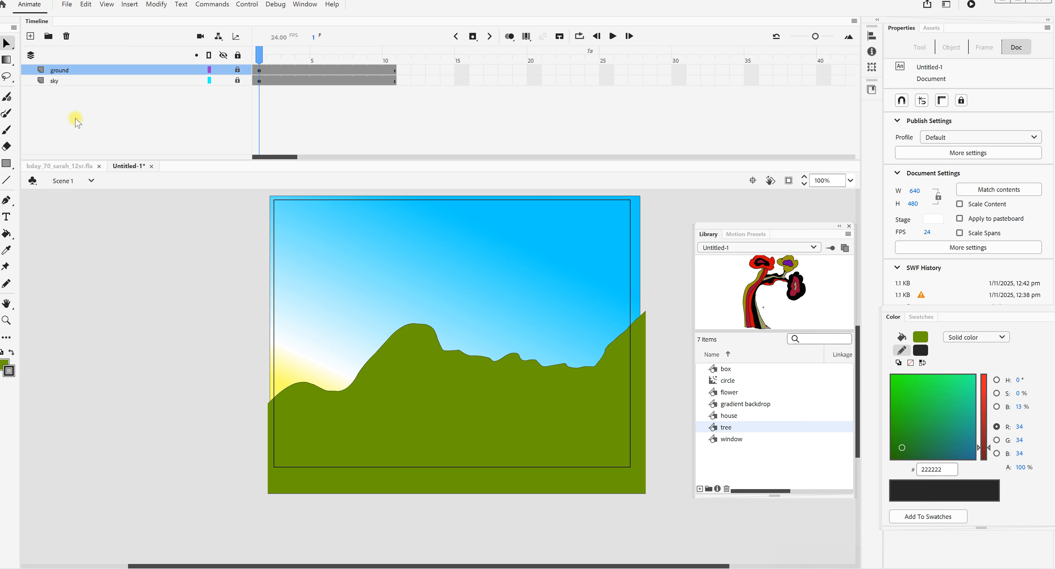
click(30, 36)
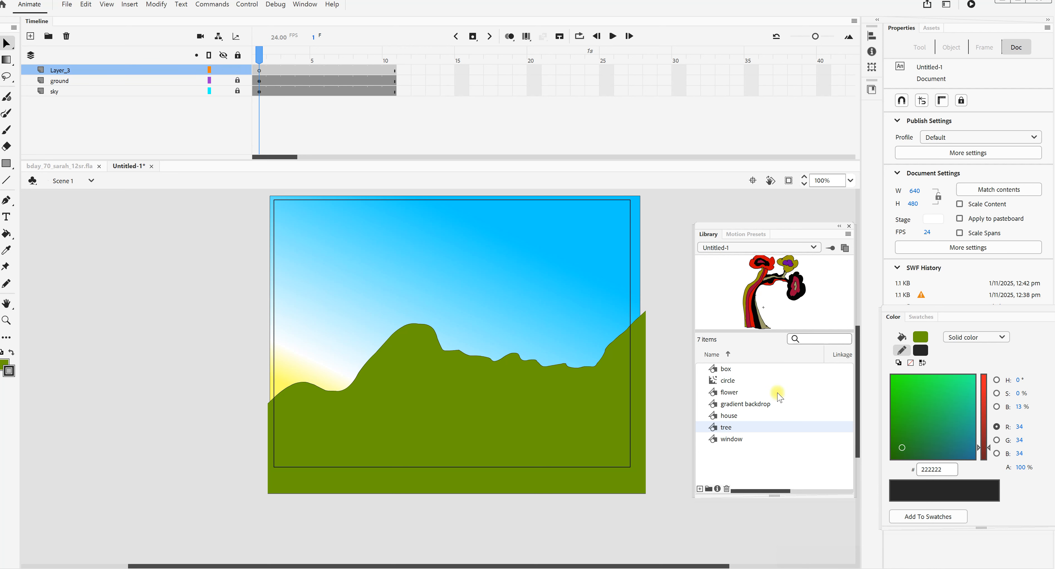
click(729, 416)
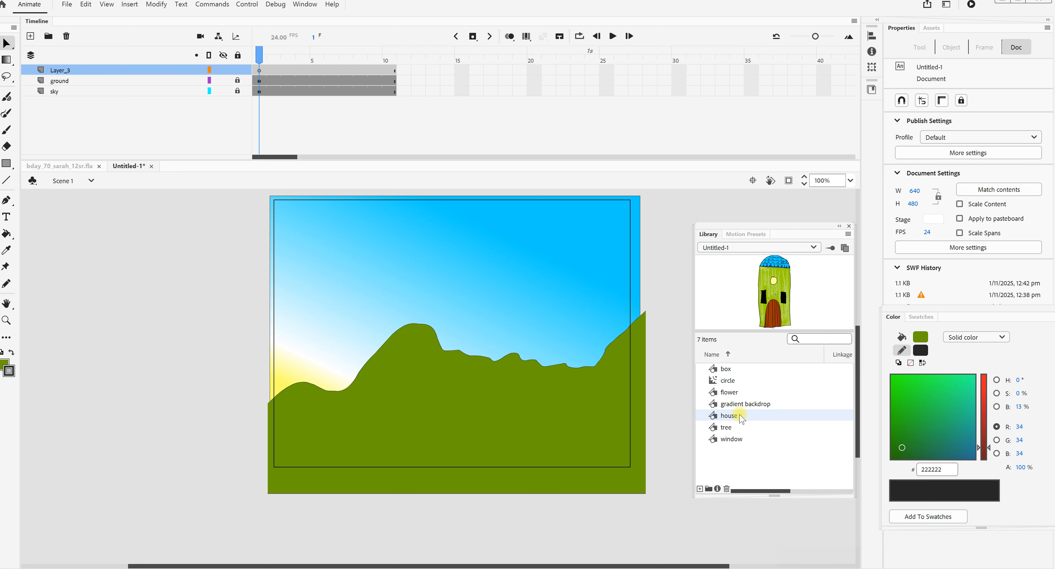
drag(781, 289, 329, 419)
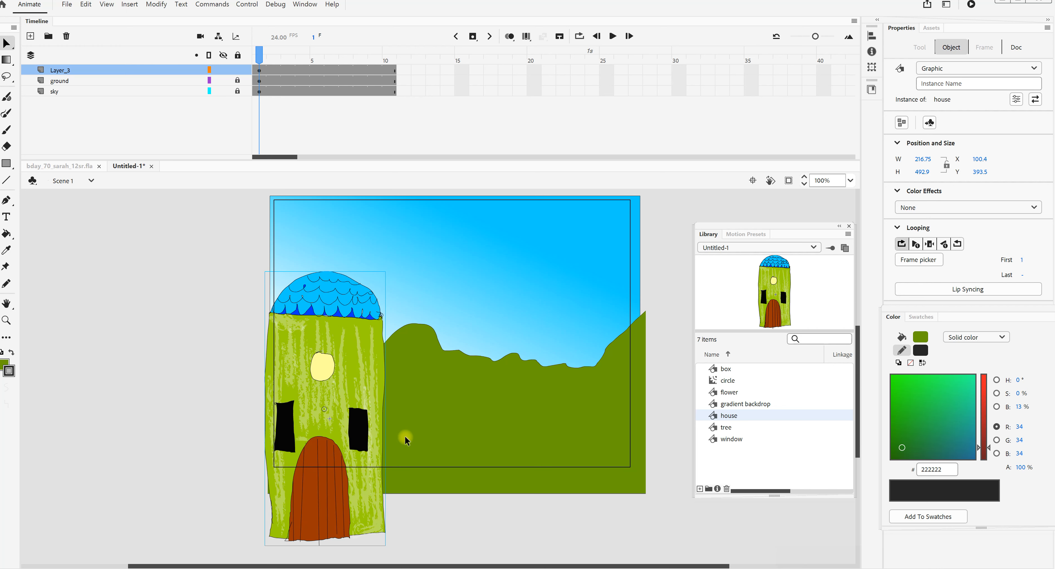
- Scale the house down to about 99 × 226 px and set it on the left part of the green ground
key(q)
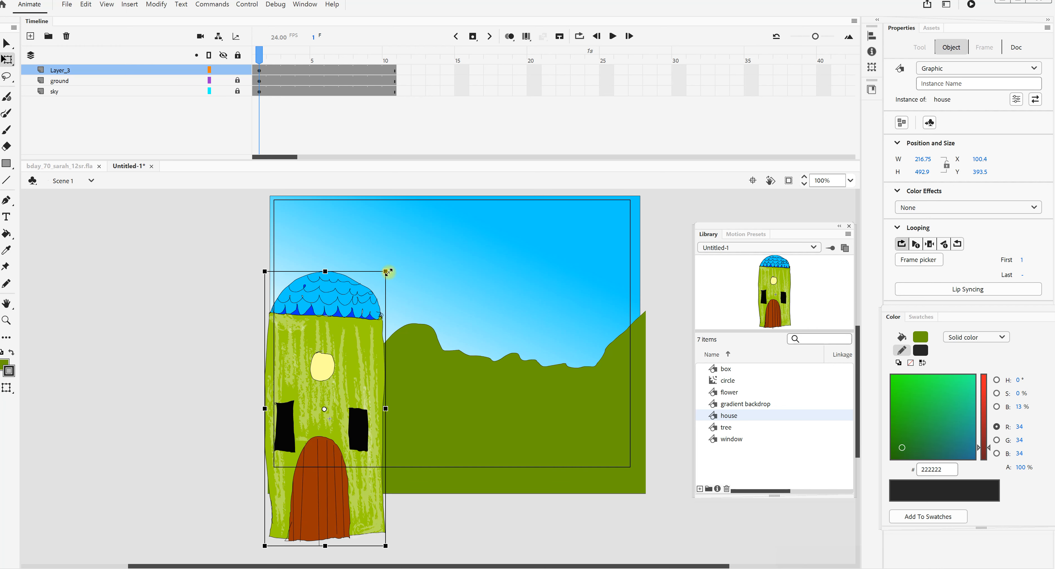
drag(387, 270, 359, 342)
mouse_move(341, 391)
mouse_down()
mouse_move(318, 369)
mouse_move(345, 382)
mouse_up()
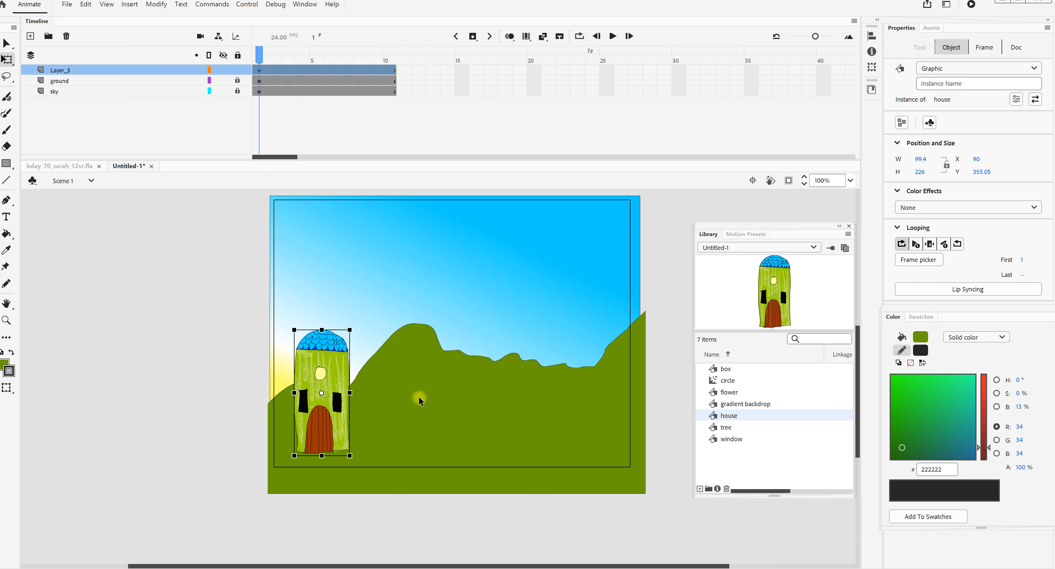
- Paste a copy of the house, reshape it into a tower about 38 × 284 px and place it against the house's right side
click(528, 396)
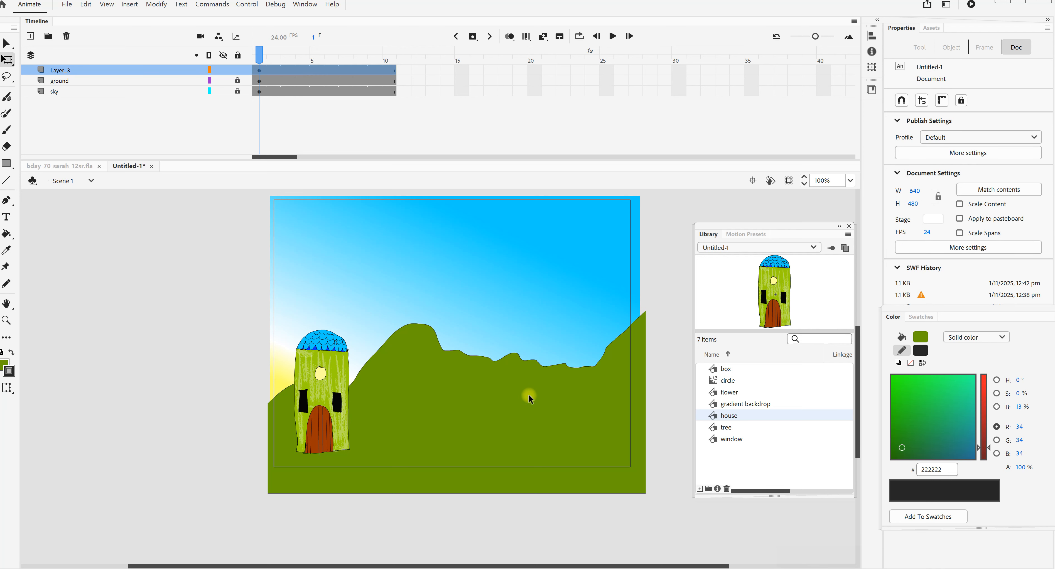
key(ctrl+v)
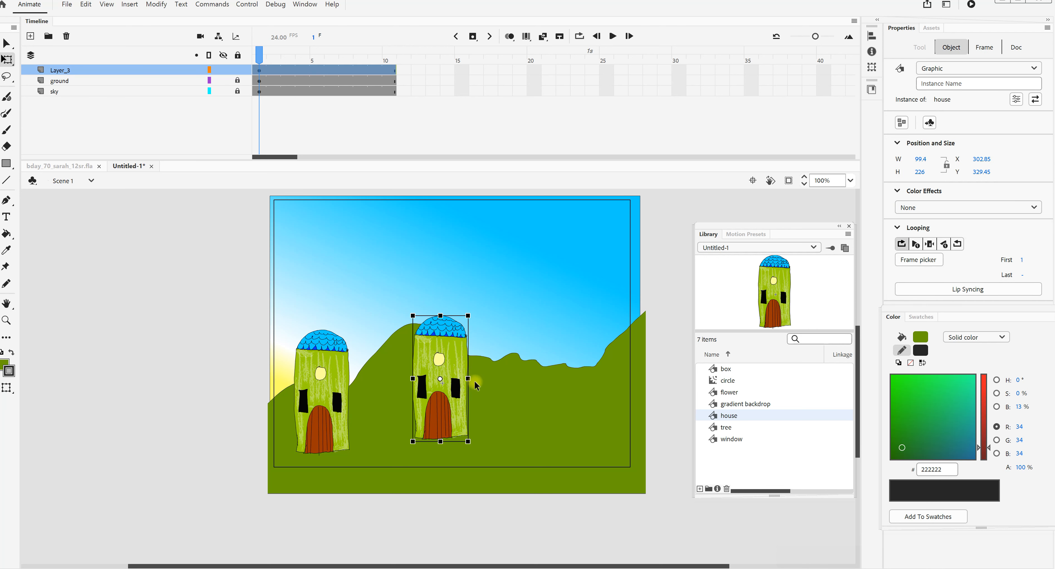
drag(469, 379, 450, 379)
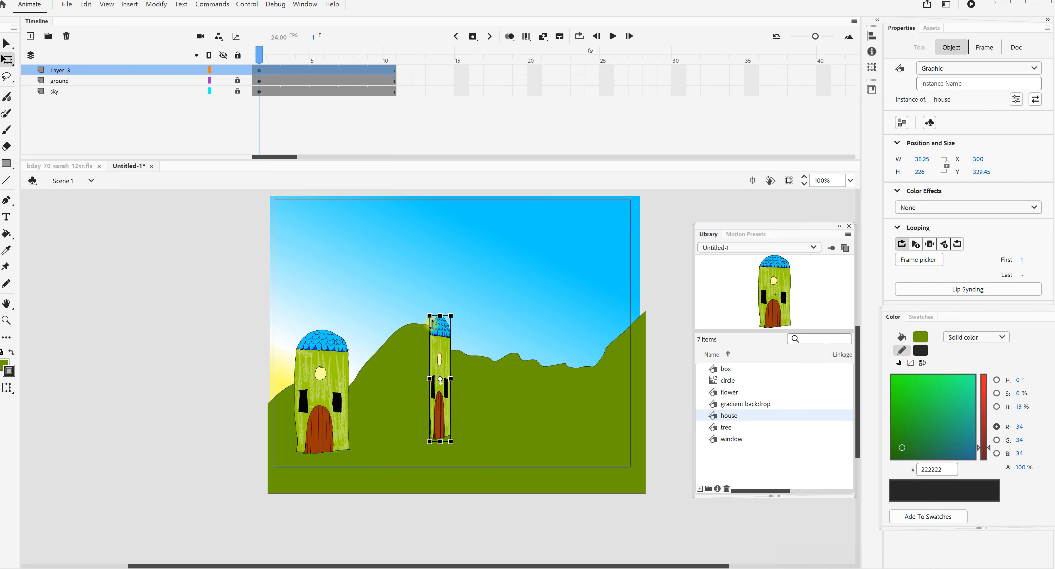
drag(440, 316, 441, 300)
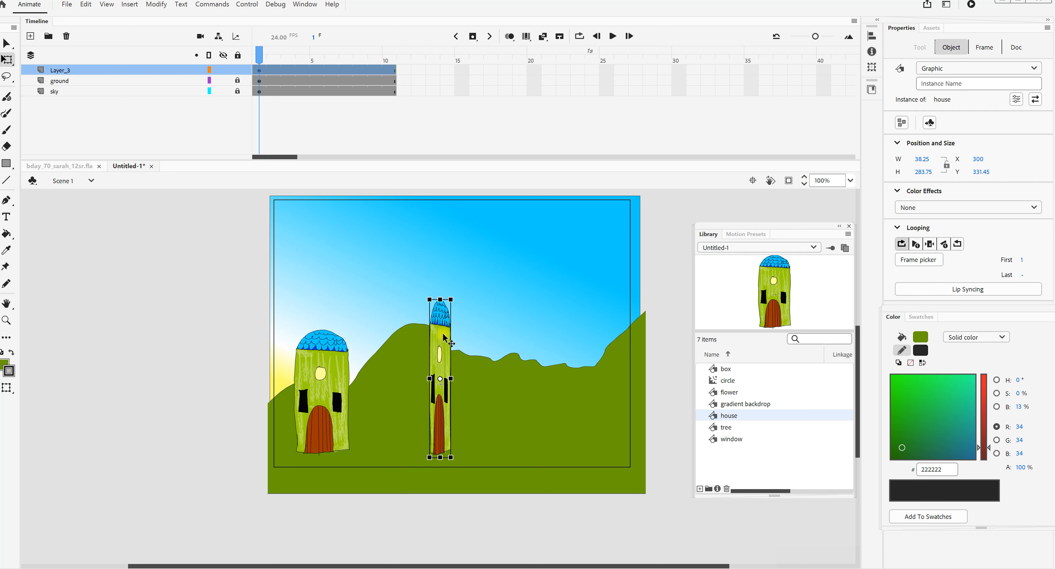
drag(444, 335, 359, 351)
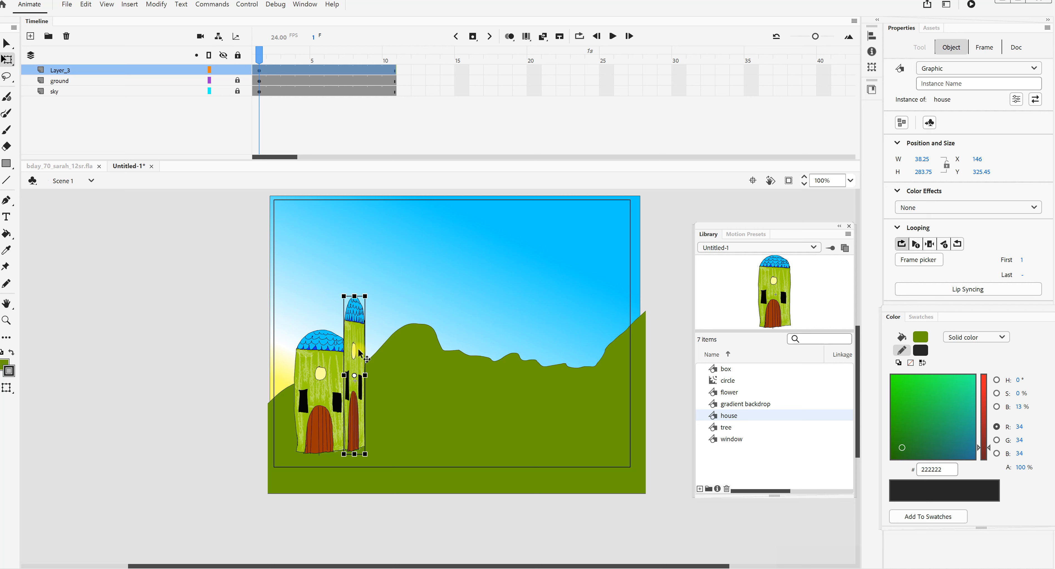
- Send the narrow tower to the back, behind the first house
click(155, 6)
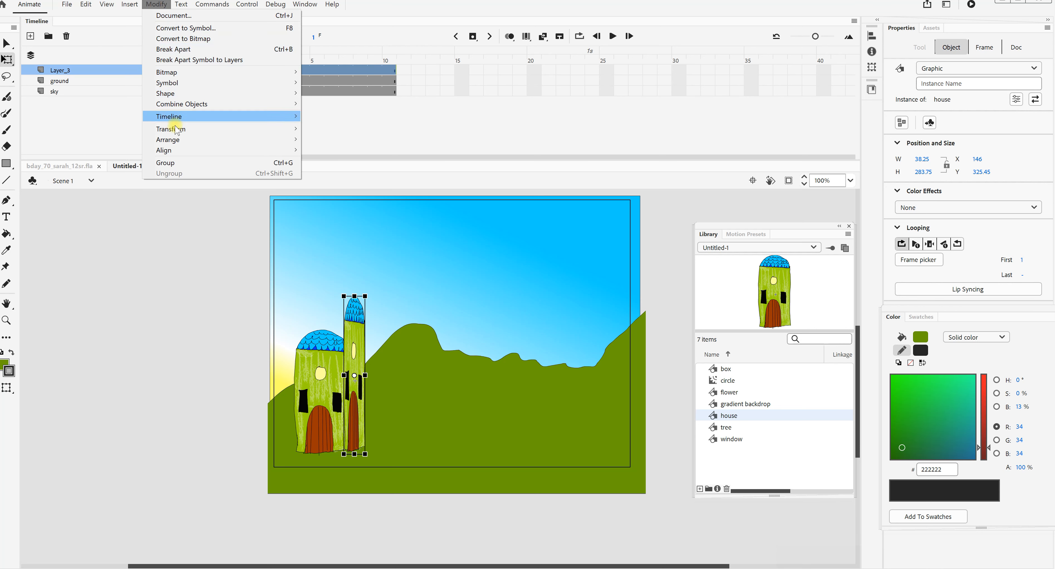
mouse_move(177, 130)
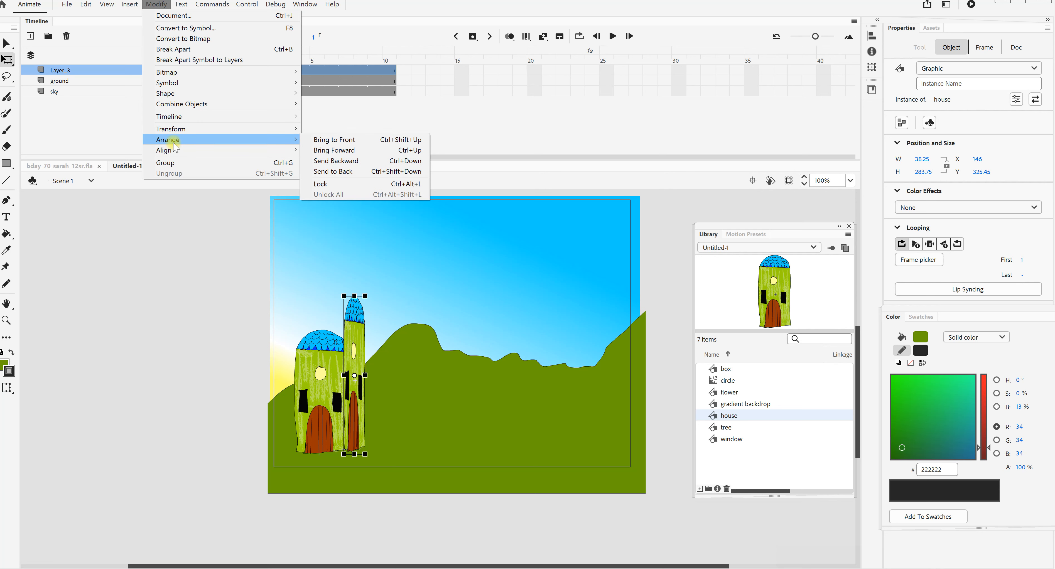
click(156, 6)
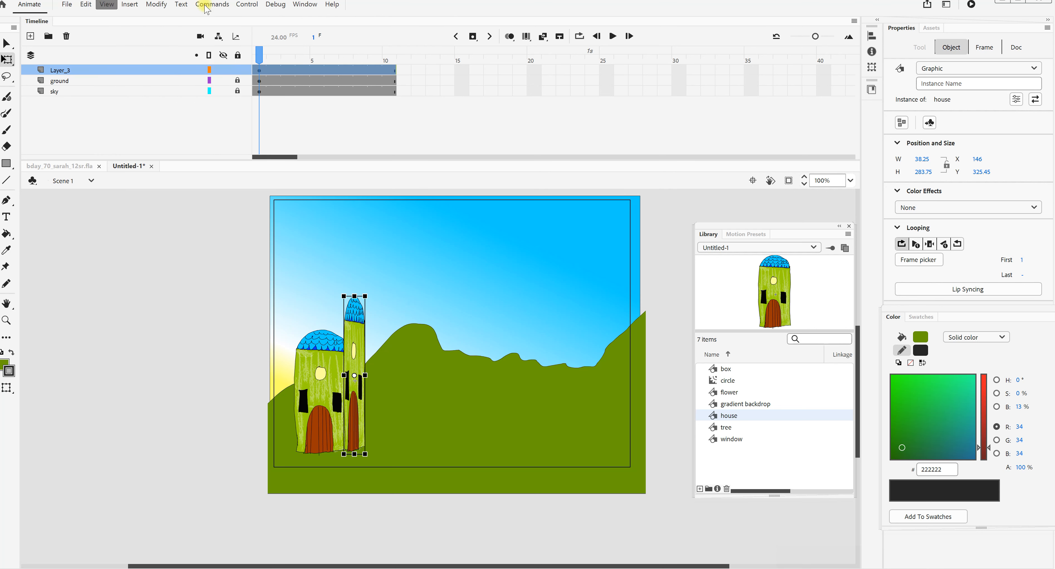
click(154, 6)
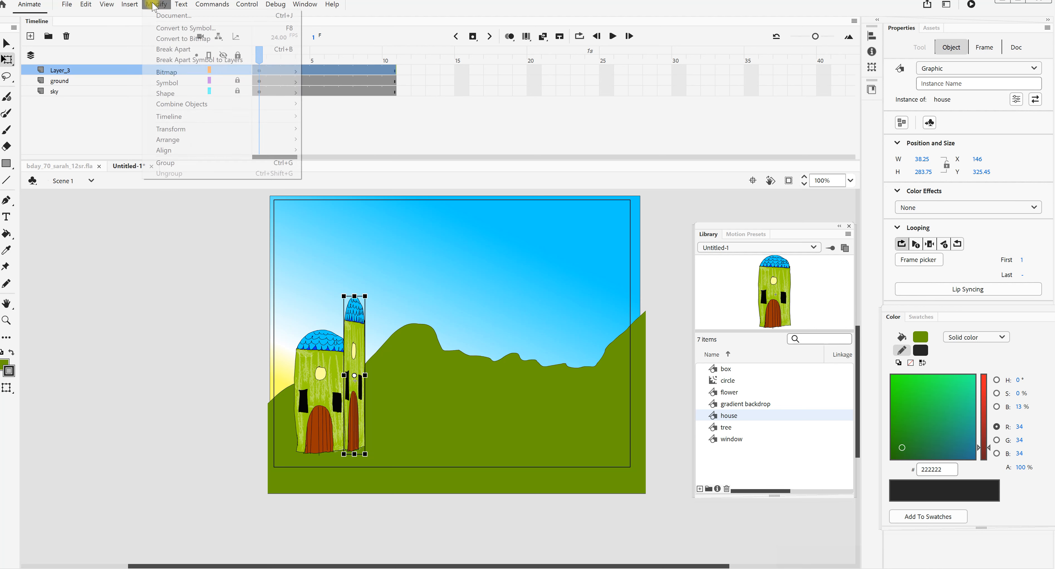
mouse_move(190, 142)
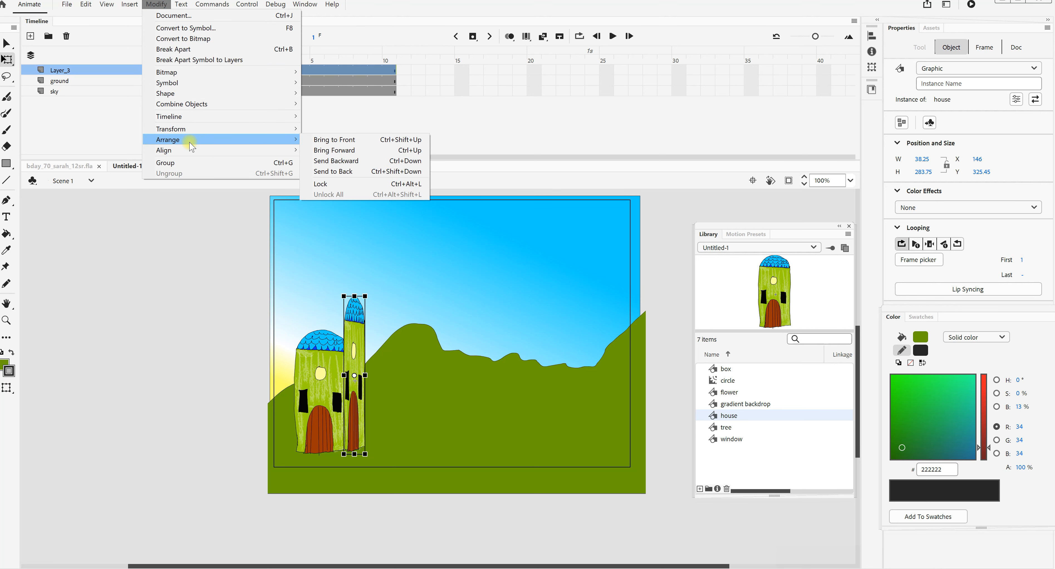
click(351, 173)
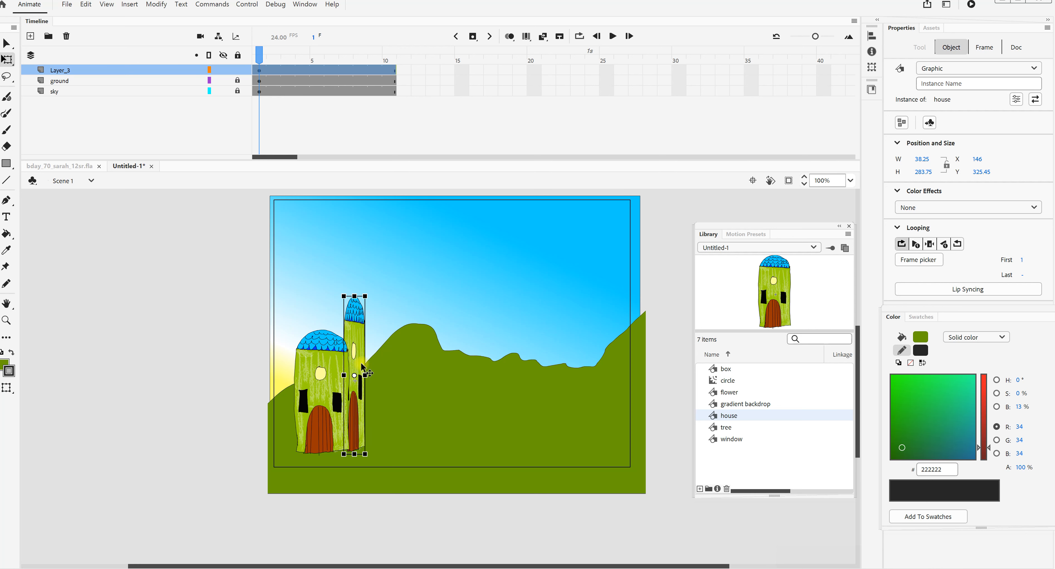
- Nudge the narrow tower up behind the house's right edge, to about X 149, Y 255
key(Left)
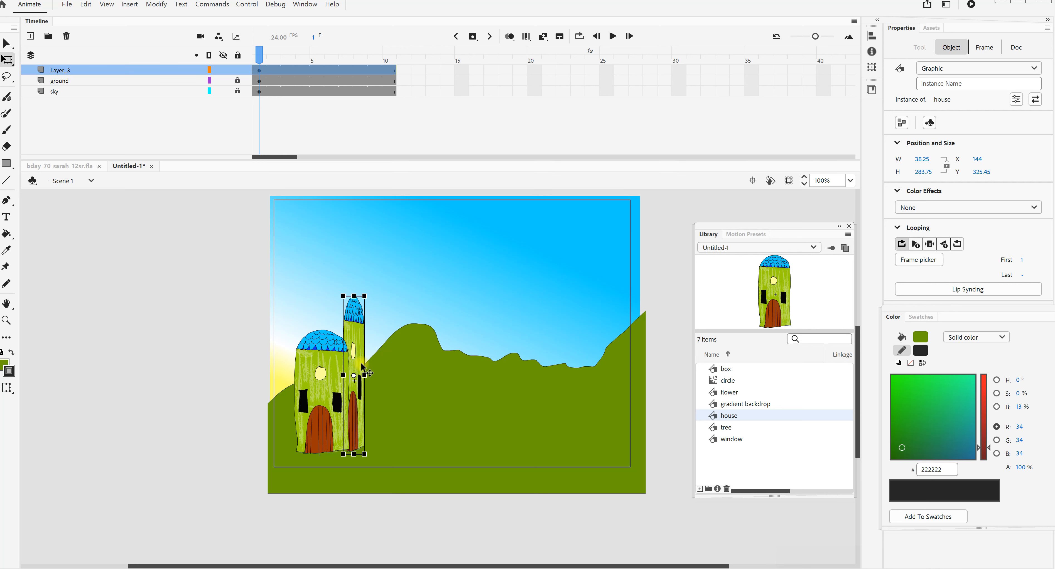
key(Left)
key(Left)
key(Left)
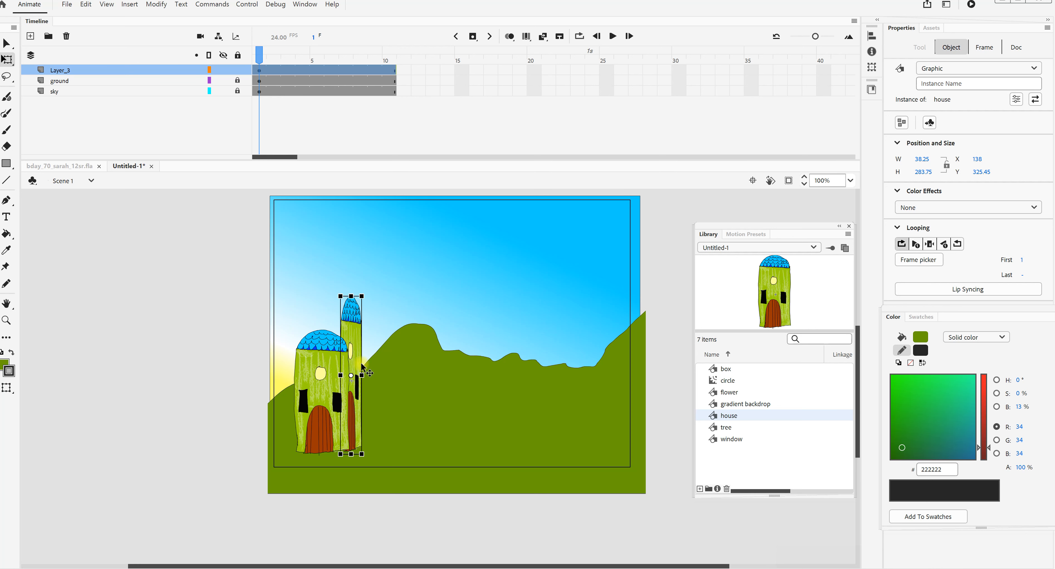
key(Left)
key(Left)
key(Left)
key(Left)
key(Left)
key(Left)
key(Left)
key(Left)
key(Left)
key(Left)
key(Left)
key(Left)
key(Left)
key(Left)
key(Left)
key(Left)
key(Left)
key(Left)
key(Left)
key(Left)
key(Left)
key(Left)
key(Left)
key(Left)
key(Left)
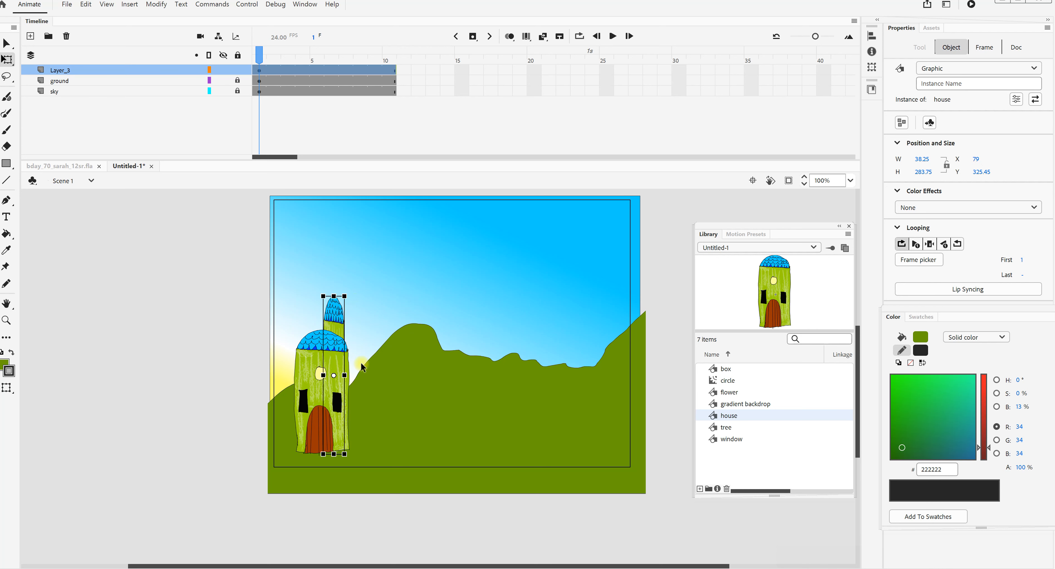
key(Left)
key(Left)
key(Left)
key(Left)
key(Left)
key(shift+Up)
key(shift+Up)
key(shift+Up)
key(shift+Up)
key(shift+Up)
key(shift+Up)
key(shift+Up)
key(shift+Up)
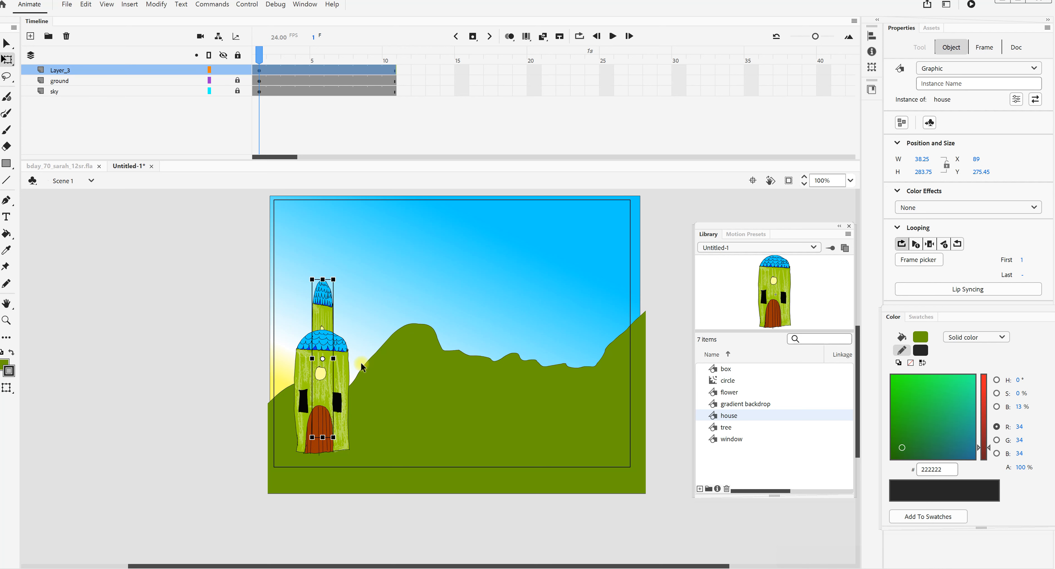
key(shift+Up)
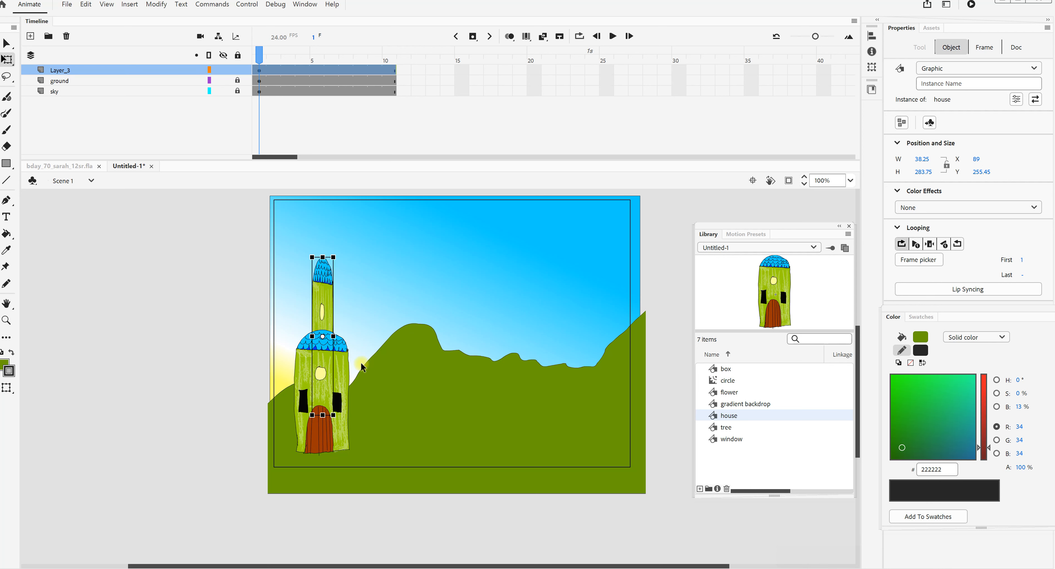
key(shift+Right)
key(shift+Right)
key(shift+Right)
key(shift+Right)
key(shift+Right)
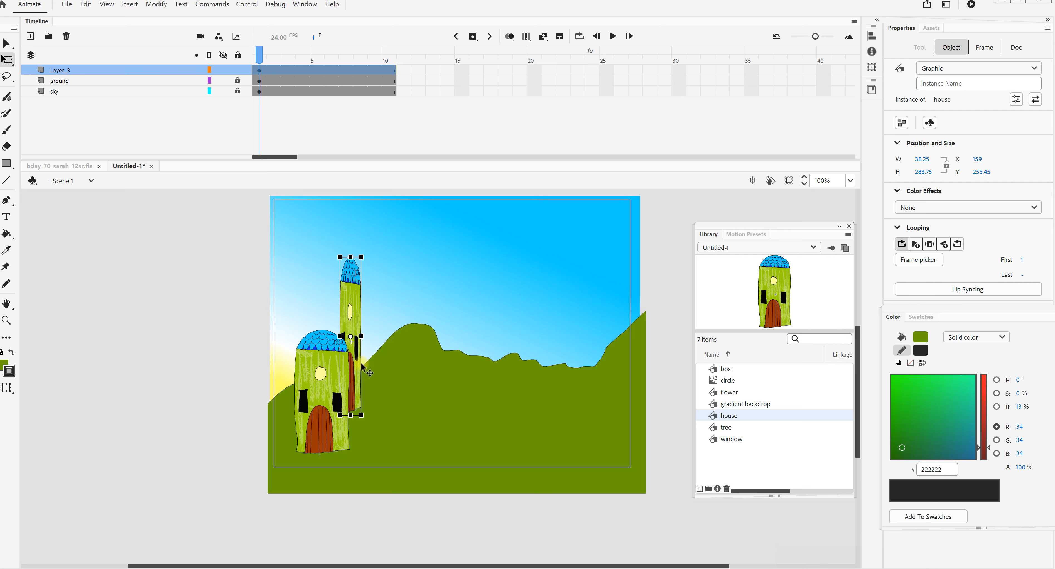
key(shift+Right)
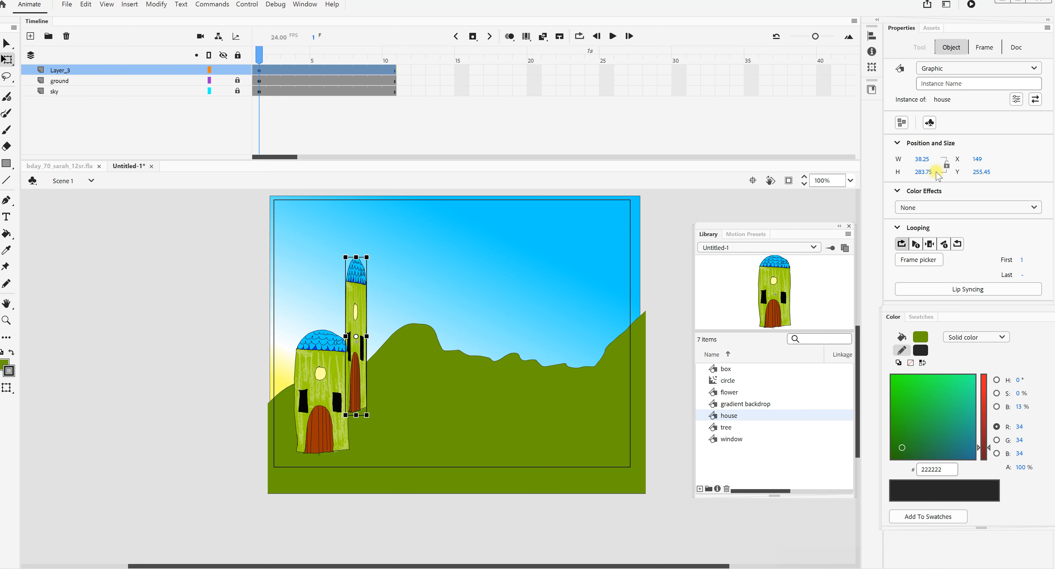
- Apply a #99CC00 tint at 70% to the narrow tower and deselect it
click(929, 208)
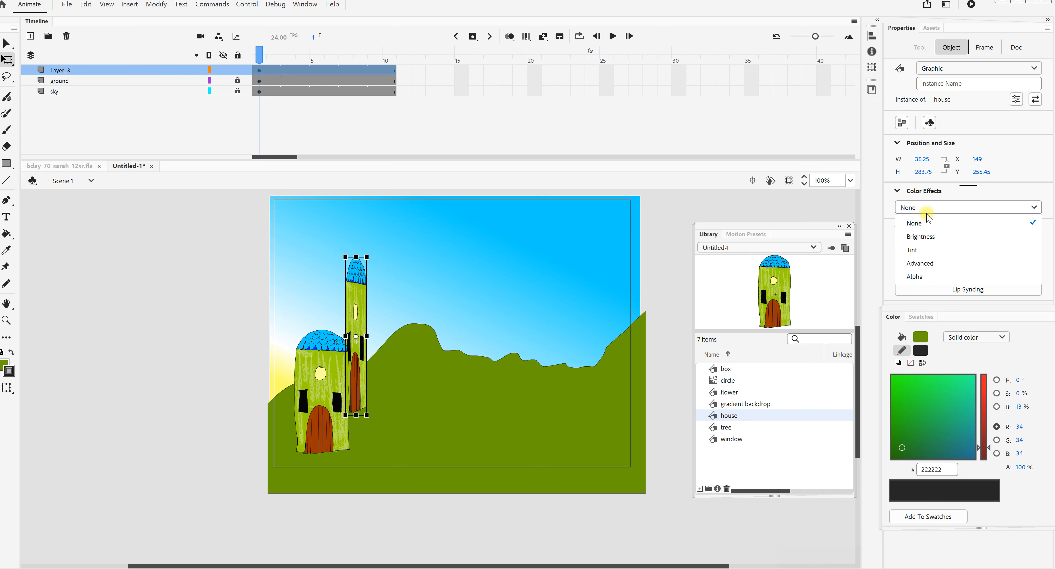
click(918, 249)
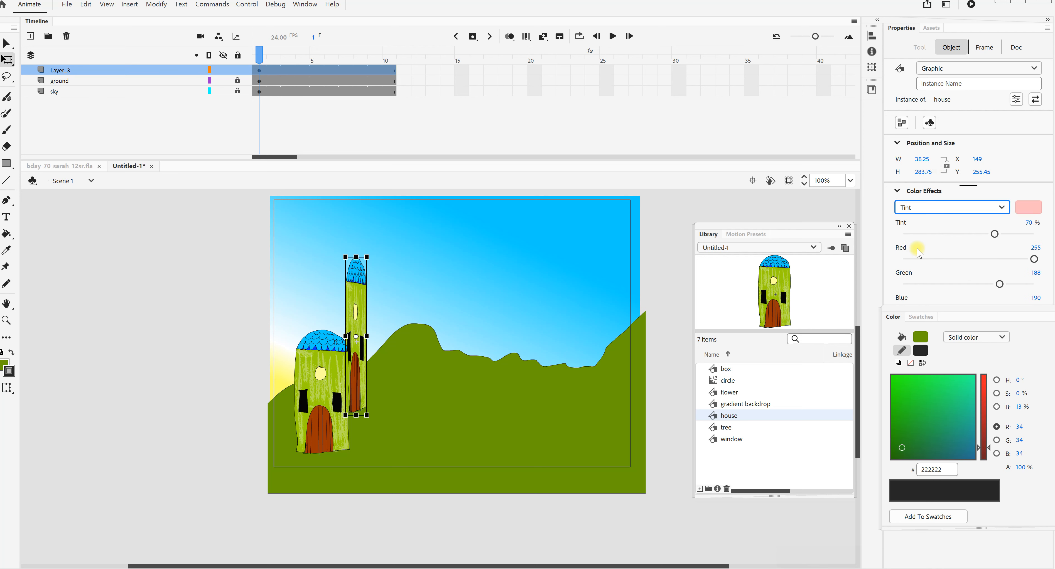
click(1025, 208)
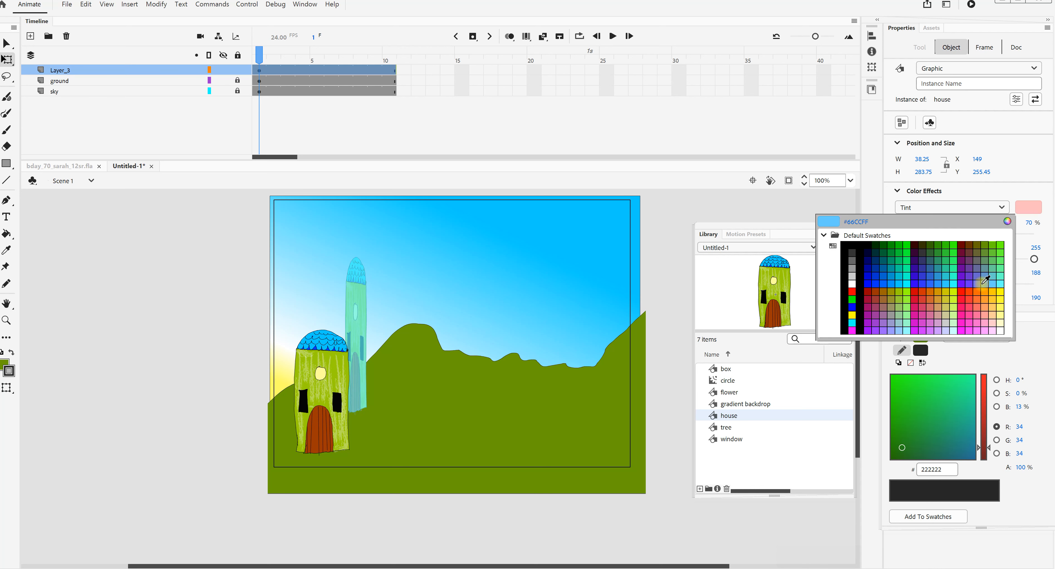
key(Escape)
click(900, 292)
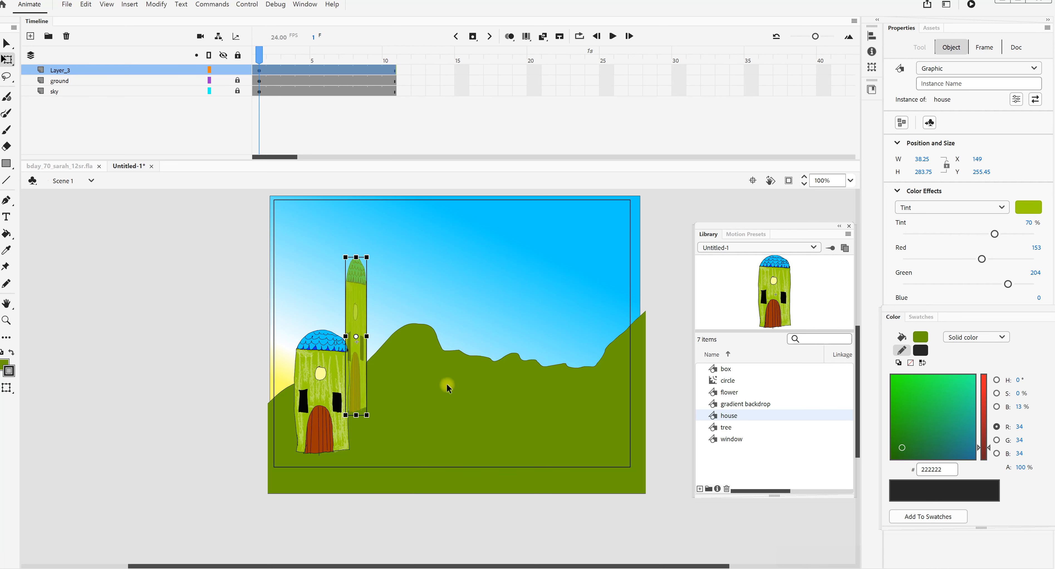
click(144, 376)
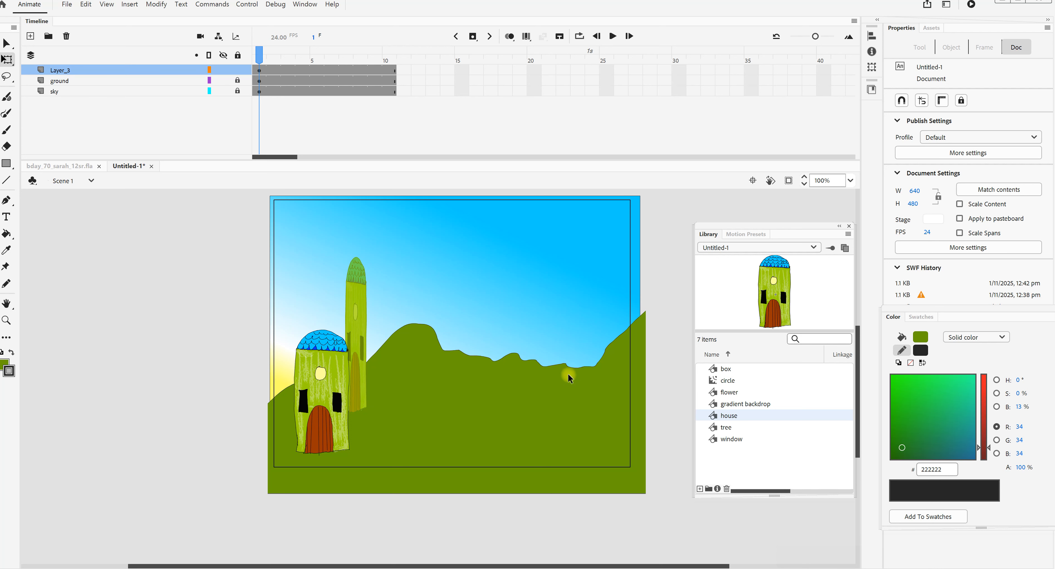
- Rename the layer holding the house and tower as house_1
click(734, 428)
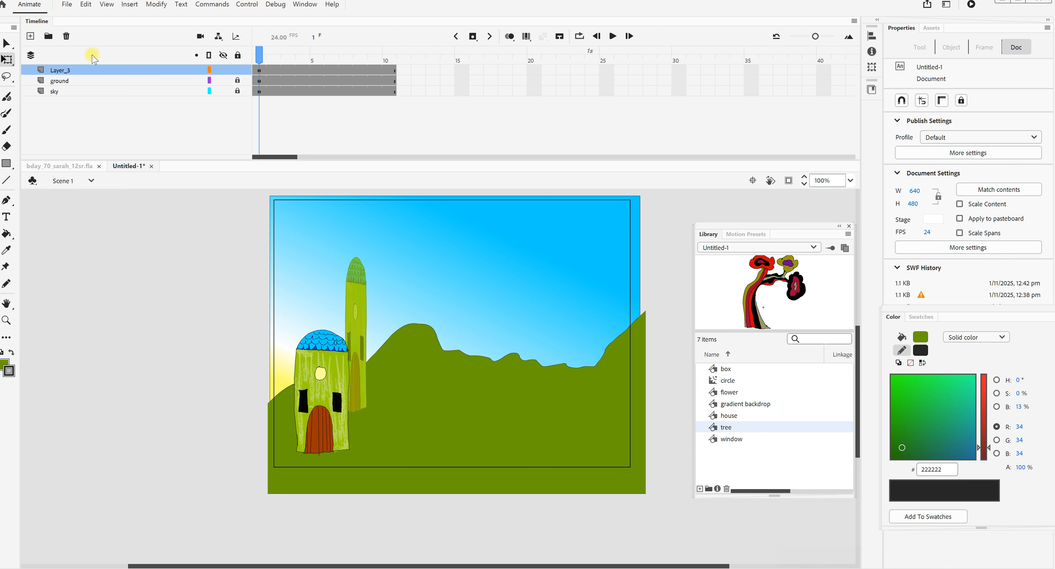
click(66, 69)
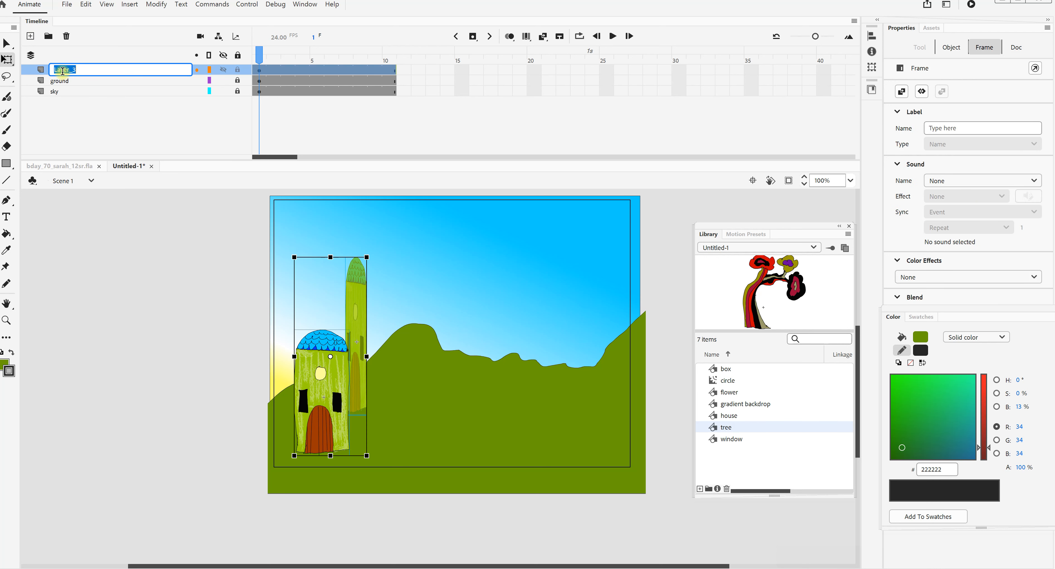
double_click(86, 69)
text(house_1)
key(Return)
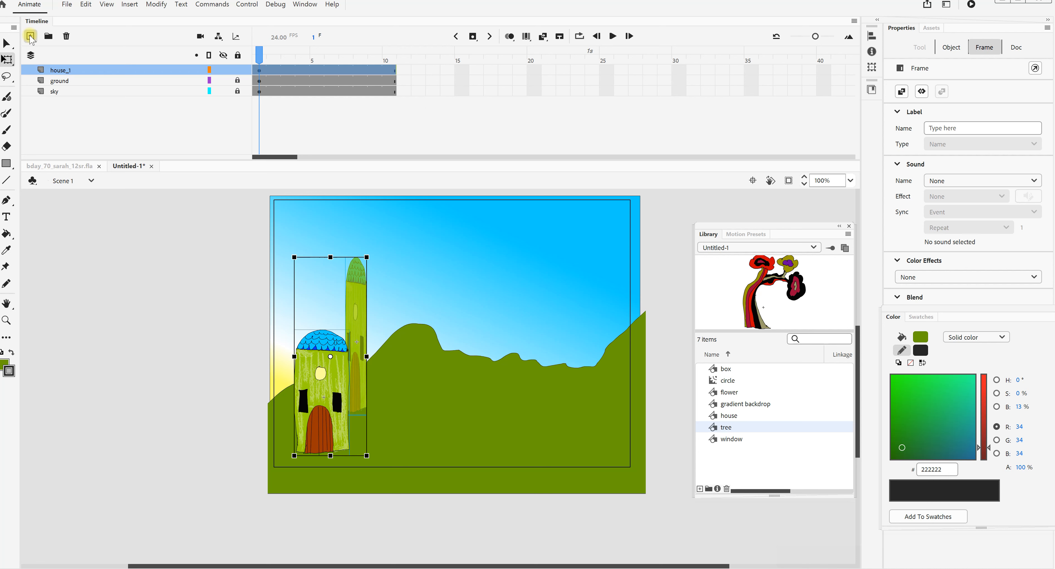
- Lock the house_1 layer and add a new layer named tree above it
click(30, 36)
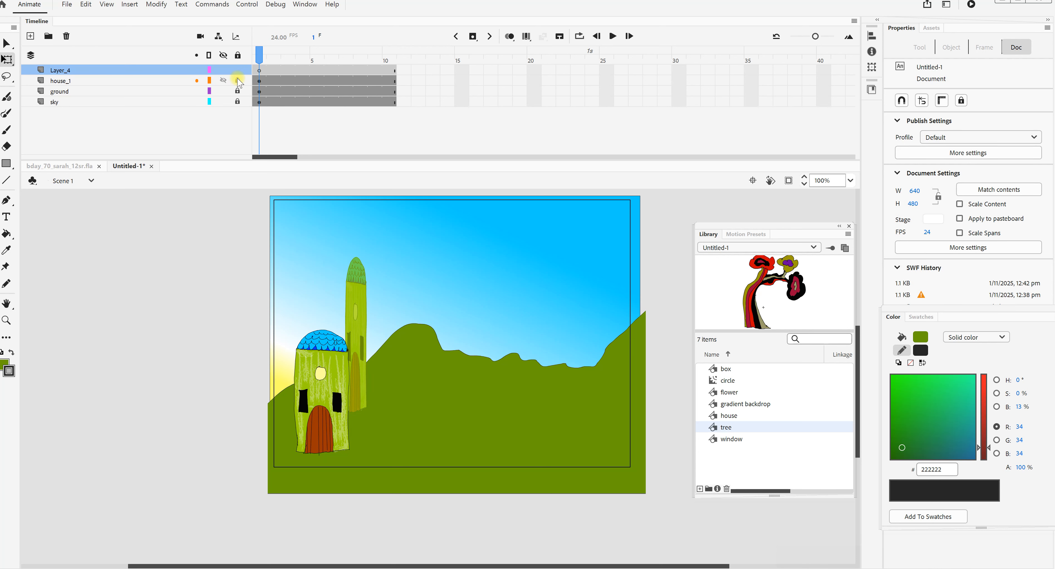
click(65, 73)
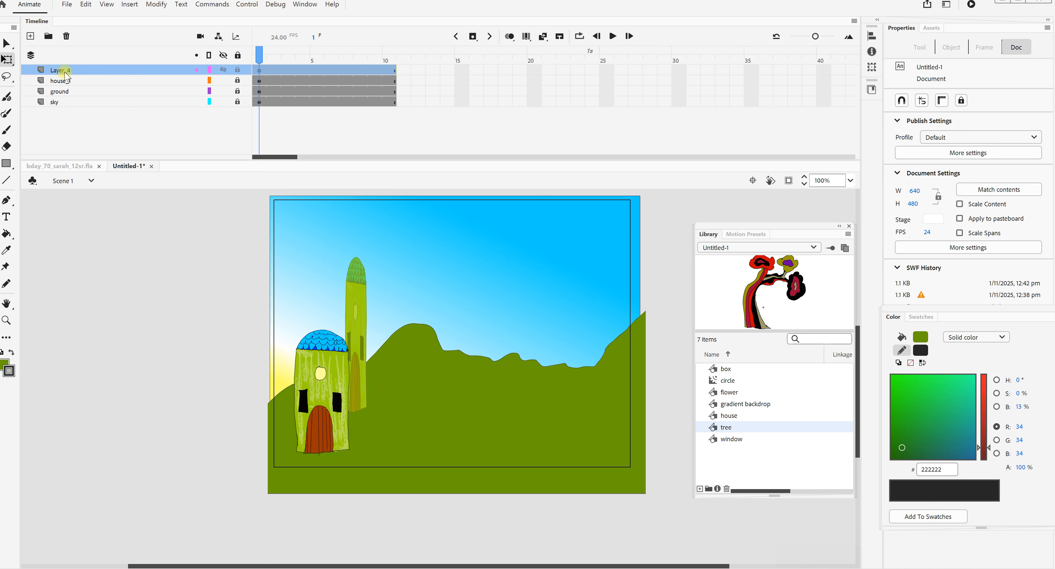
double_click(67, 70)
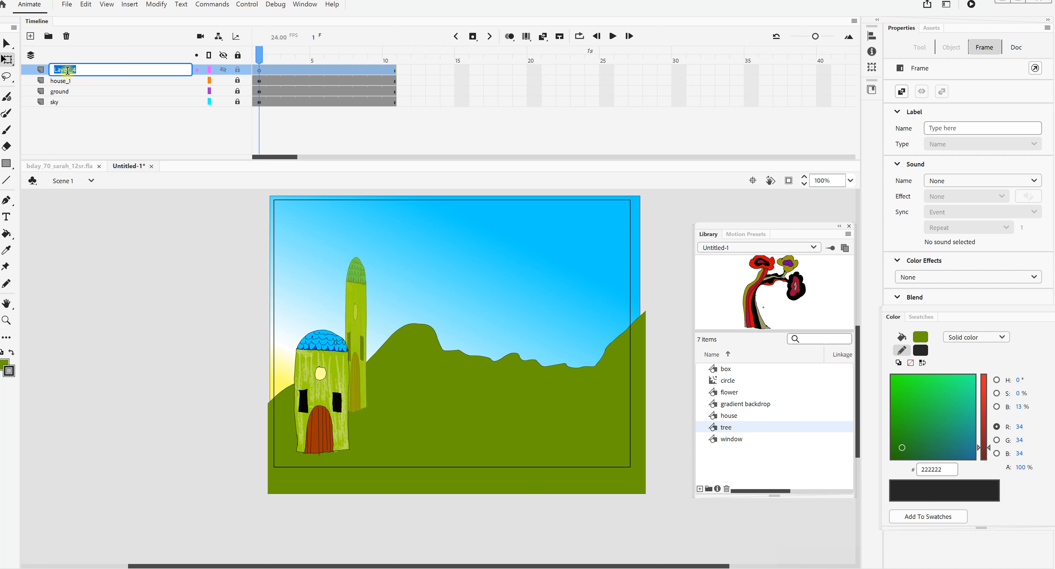
text(tree)
click(748, 293)
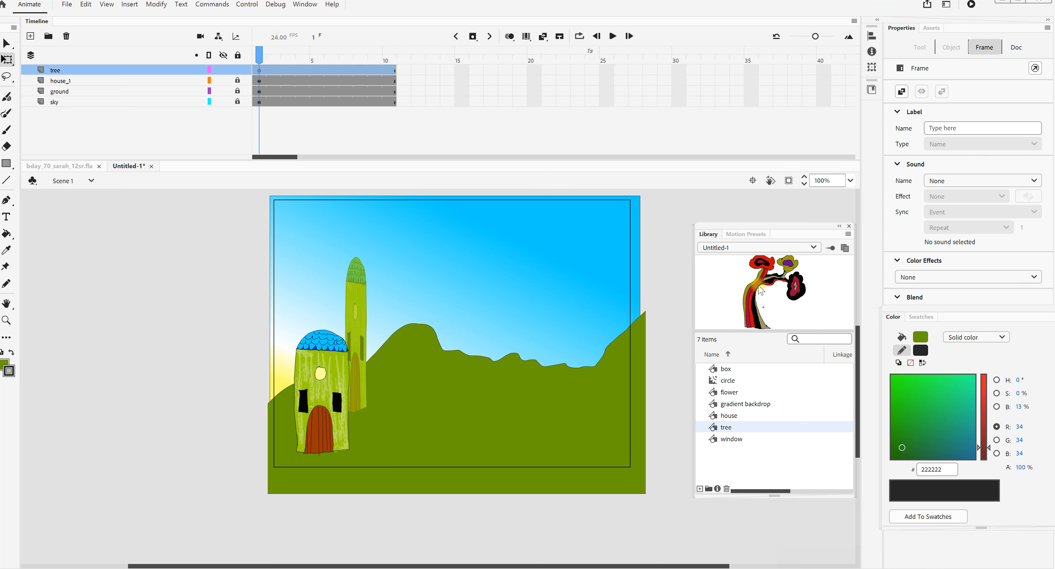
- Place a tree symbol instance scaled to about 215 × 254 on the ground just beside the house
drag(756, 287, 454, 370)
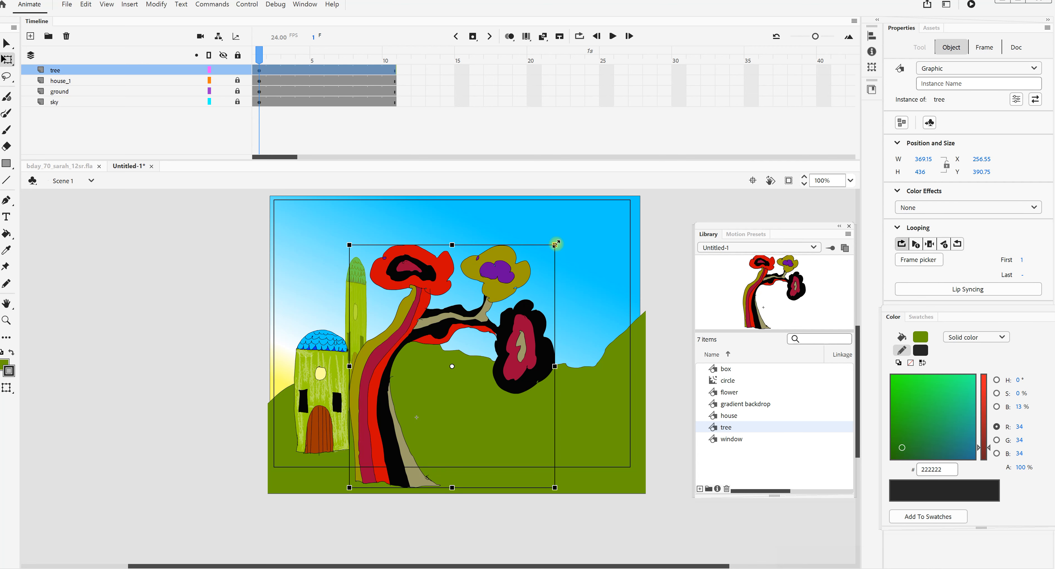
drag(556, 244, 508, 282)
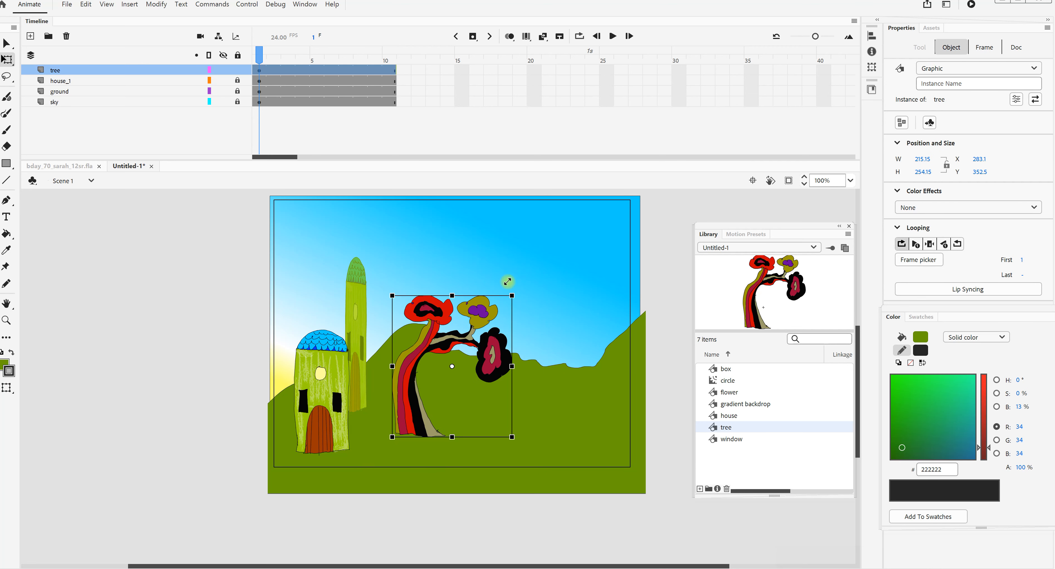
drag(413, 380, 358, 418)
- Add a second tree instance near the hill's right edge, scaled down to about 121 × 143
drag(774, 281, 581, 348)
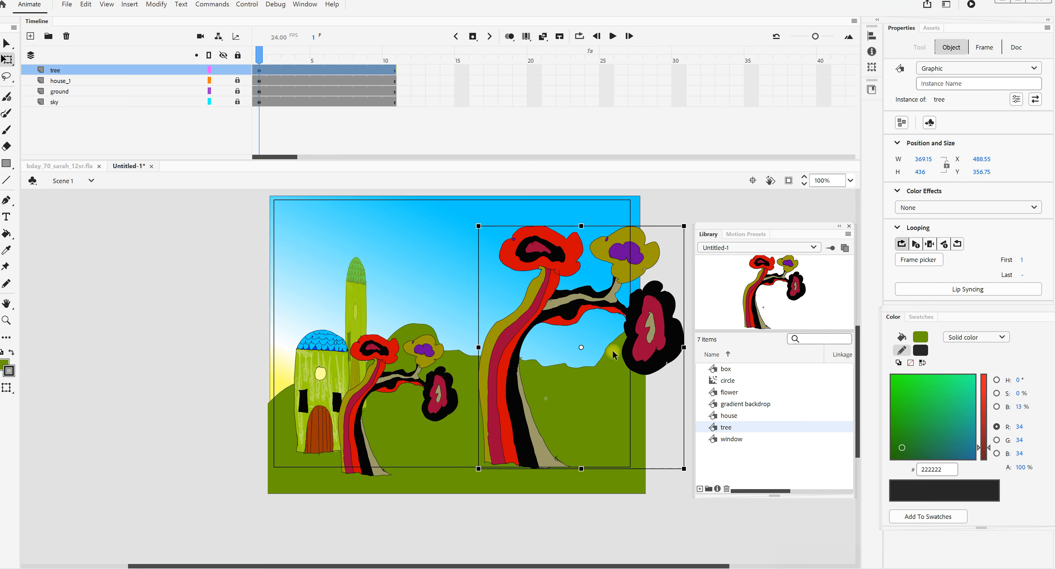
drag(684, 227, 617, 286)
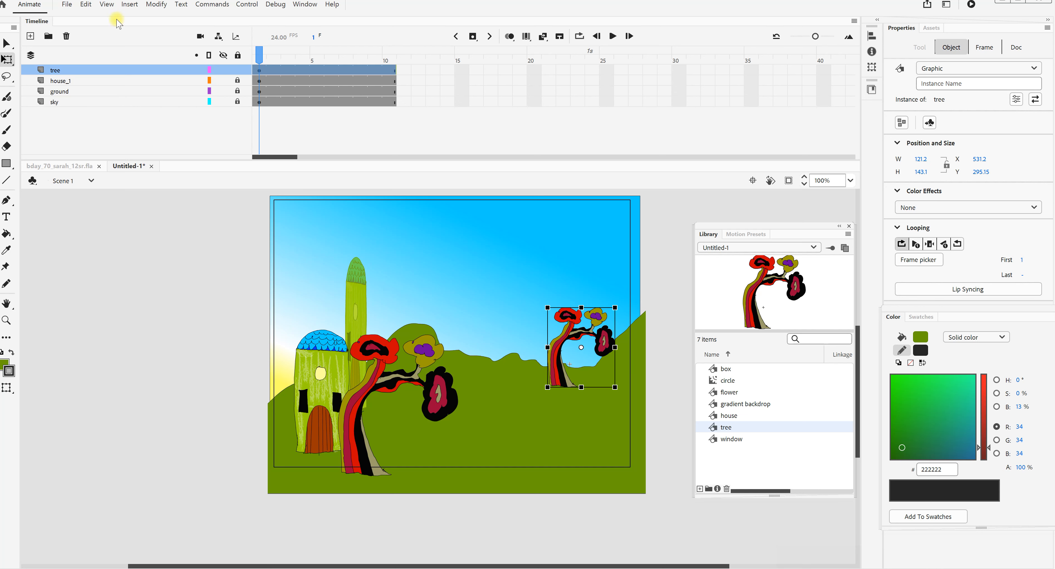
- Flip the small distant tree horizontally and nudge it to about X 578, Y 290
click(157, 5)
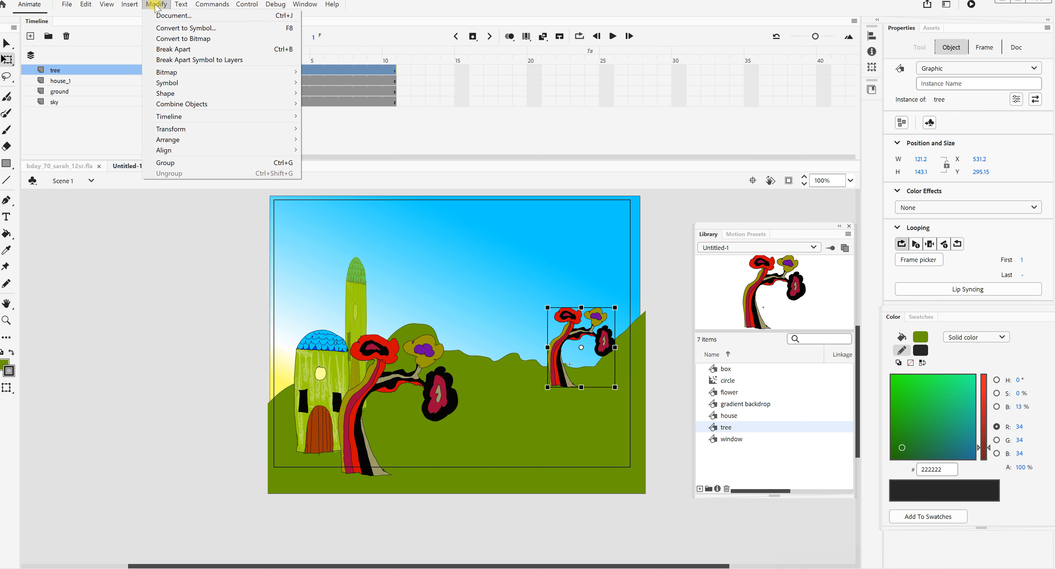
mouse_move(172, 130)
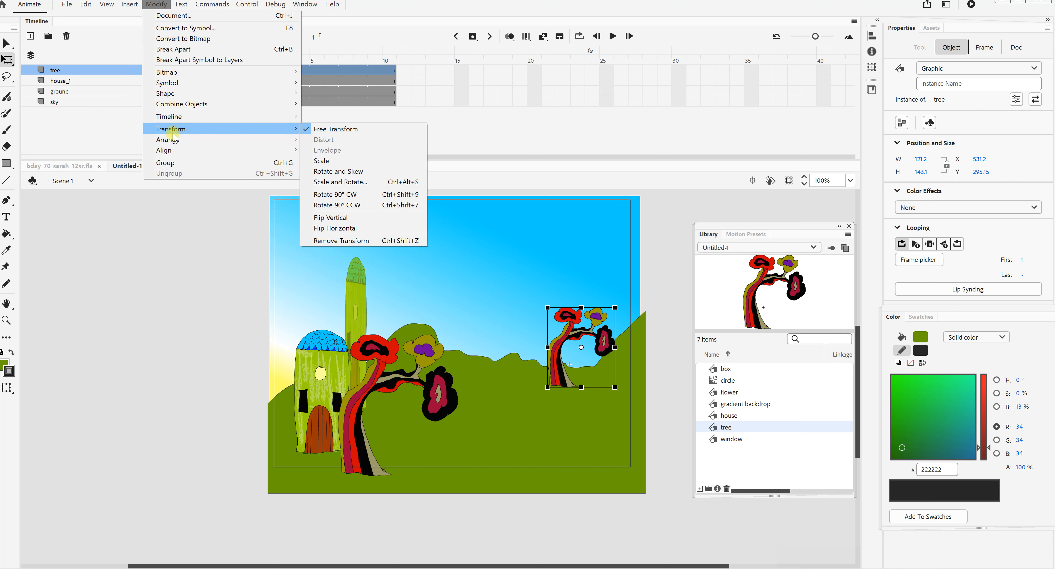
click(343, 227)
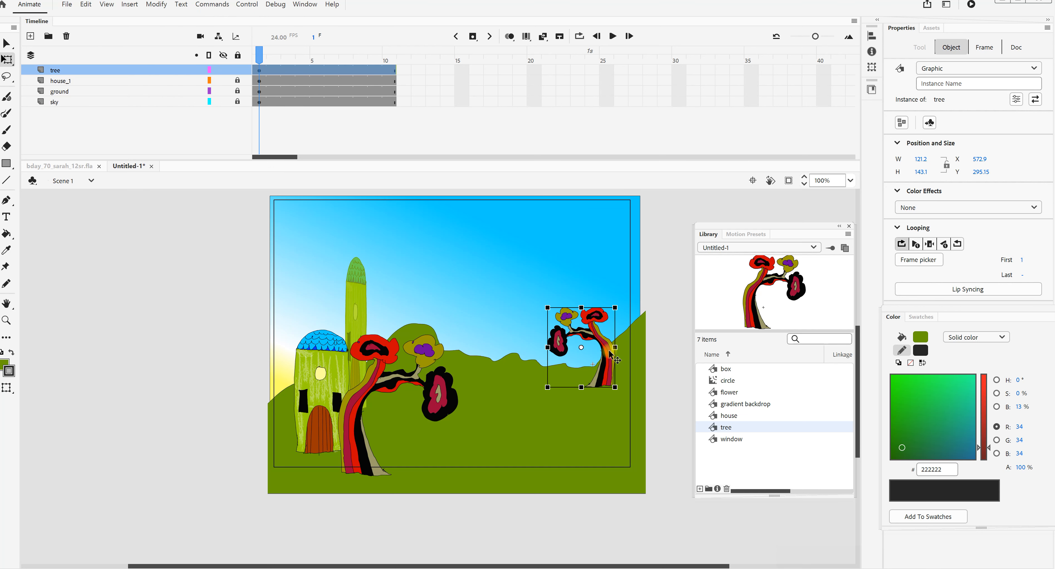
drag(610, 350, 613, 346)
key(Left)
key(Down)
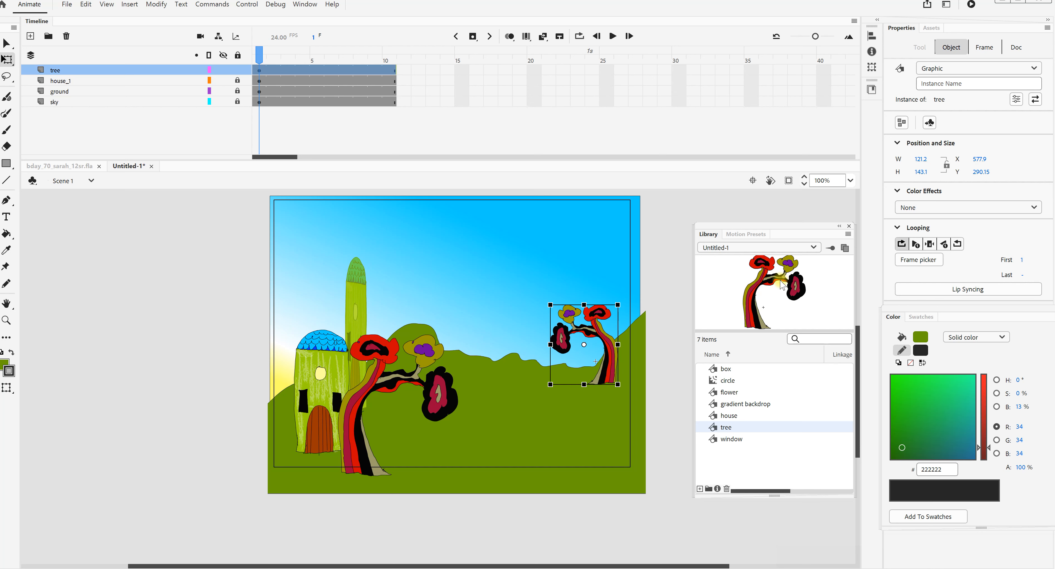
- Add a third tree between the other two, scaled to about 219 × 259, at about X 407, Y 390
drag(765, 283, 494, 398)
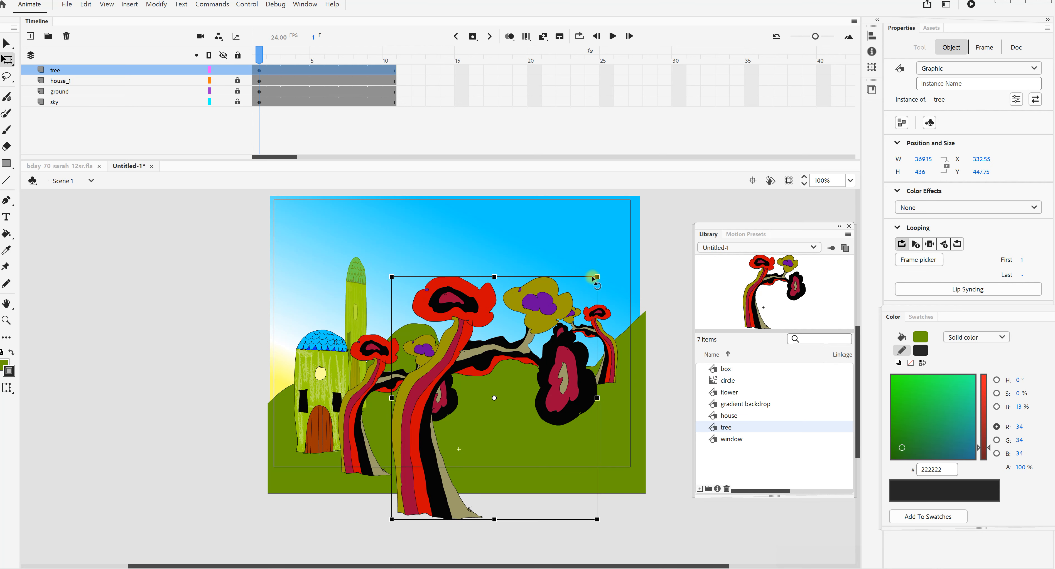
drag(597, 277, 545, 339)
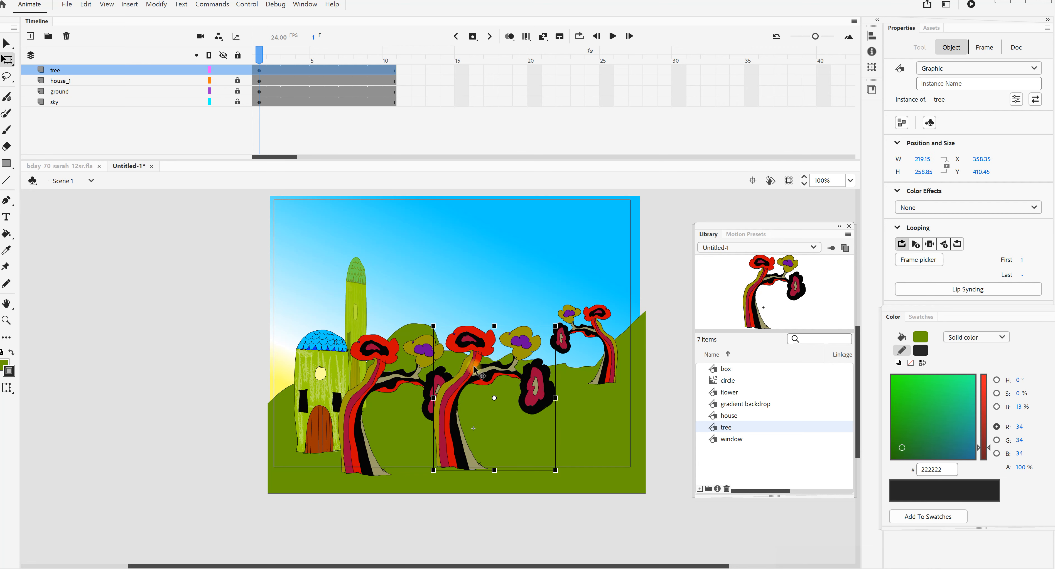
drag(492, 362, 519, 351)
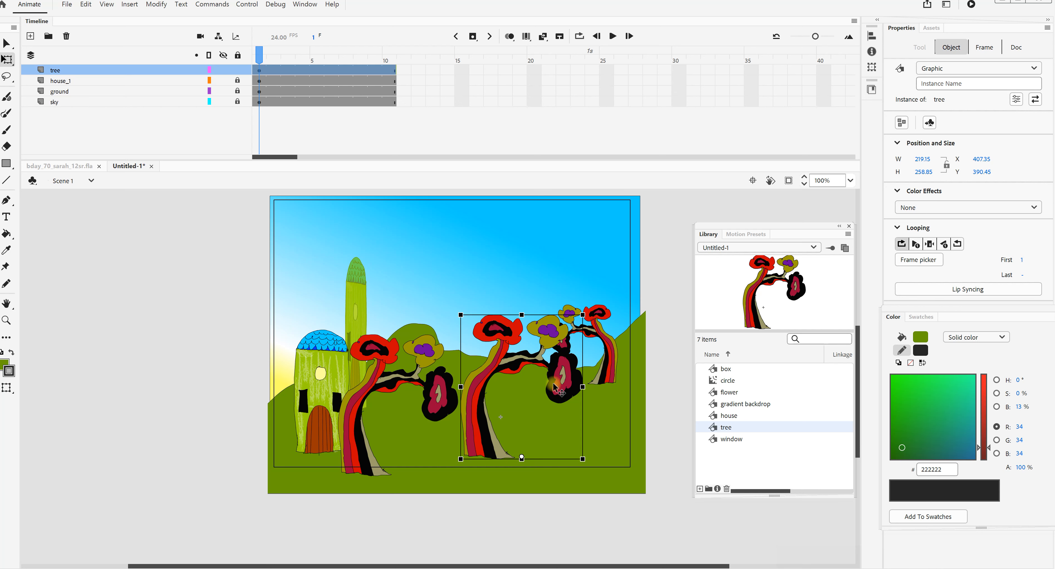
click(551, 488)
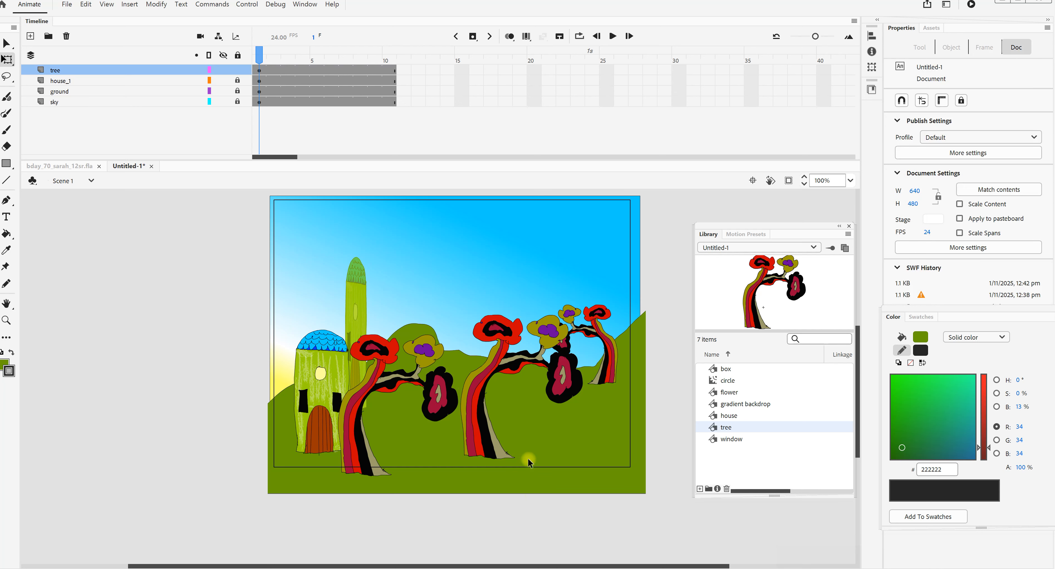
- Stretch the middle tree taller and narrower, to about 171 × 317
click(491, 444)
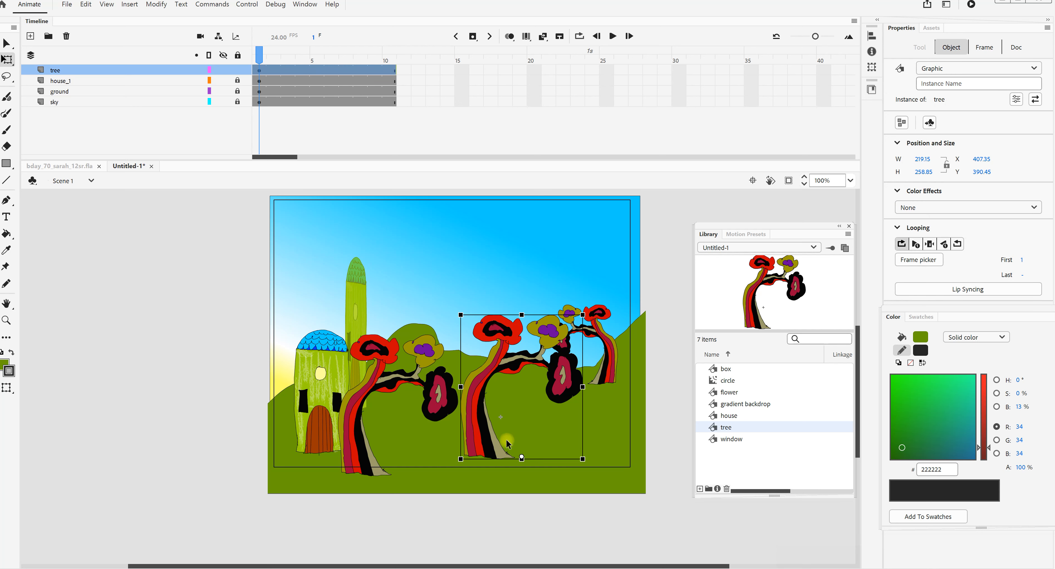
drag(522, 314, 522, 283)
drag(583, 375, 569, 374)
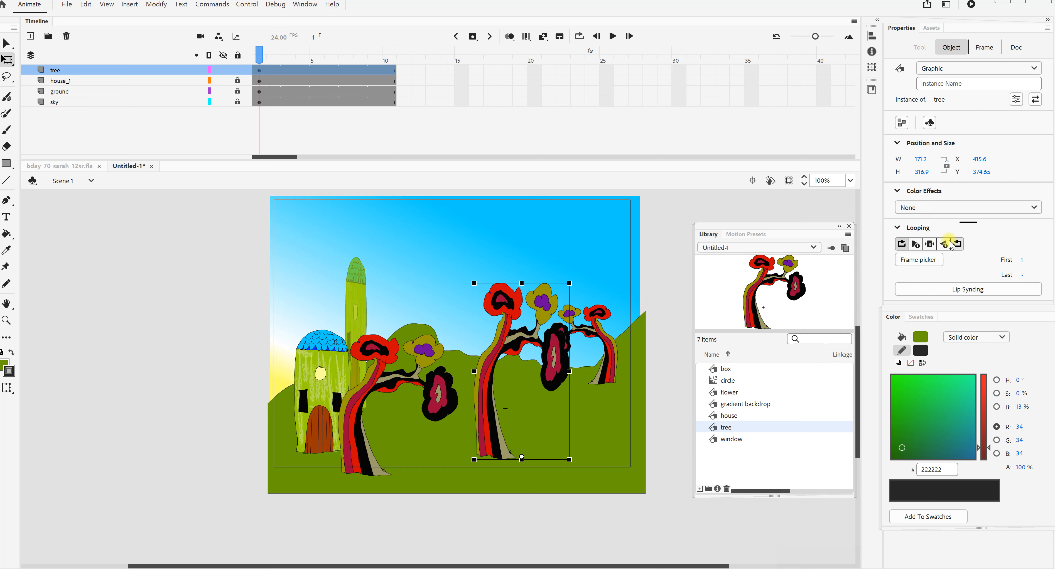
- Apply a Brightness color effect of -12% to the middle tree
click(935, 208)
click(934, 237)
drag(1021, 233, 955, 242)
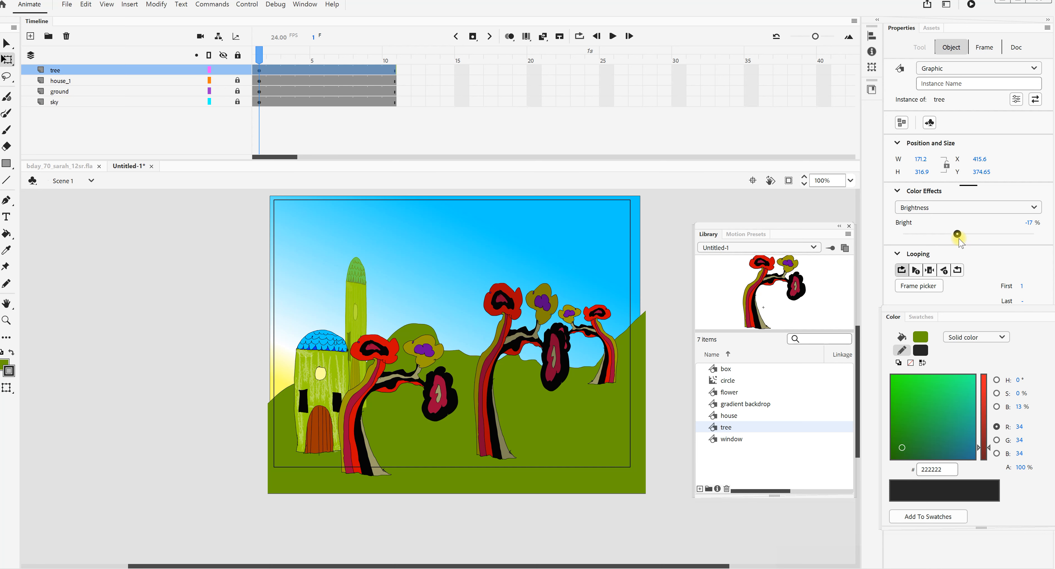
drag(960, 241, 961, 237)
- Move the darkened tree to about X 330, Y 360 and send it to the back behind the tree beside the house
drag(495, 360, 448, 352)
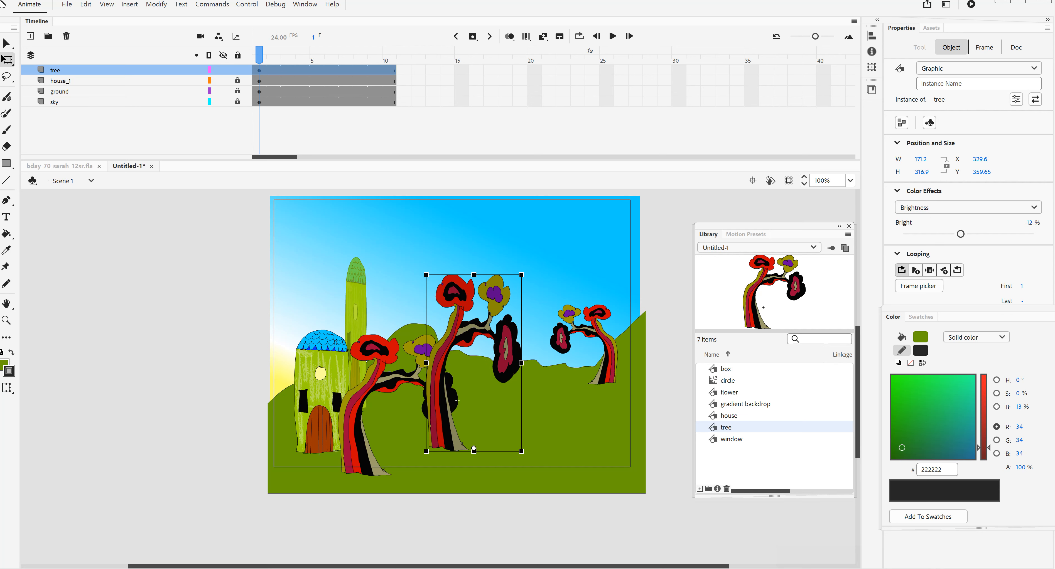
click(156, 4)
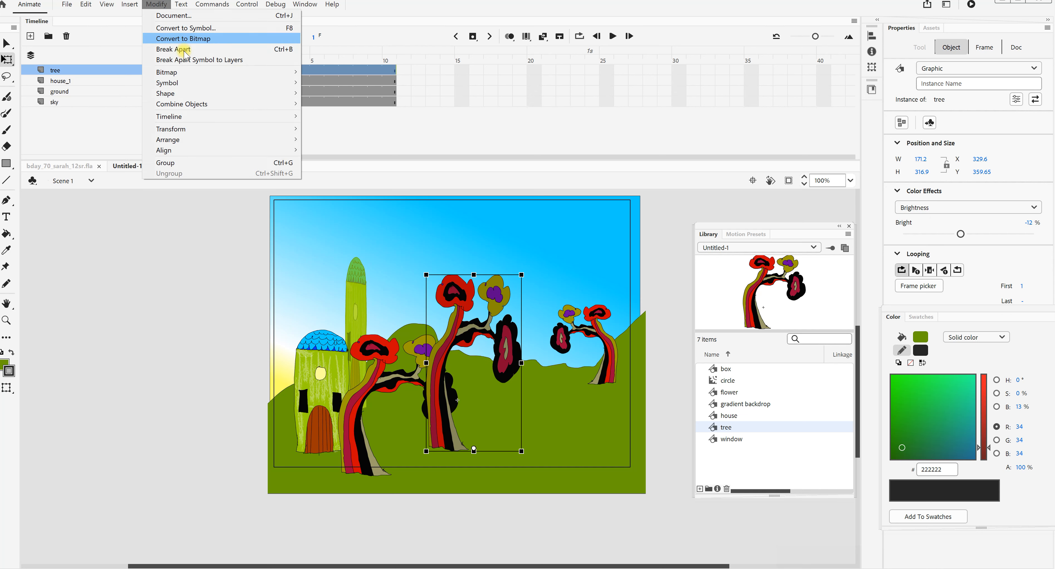
mouse_move(191, 130)
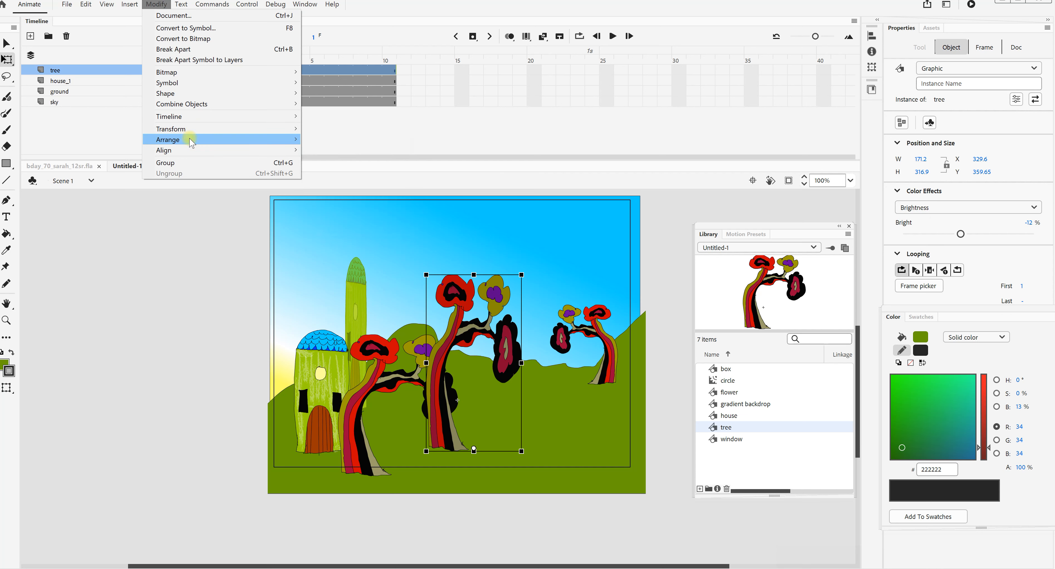
mouse_move(224, 143)
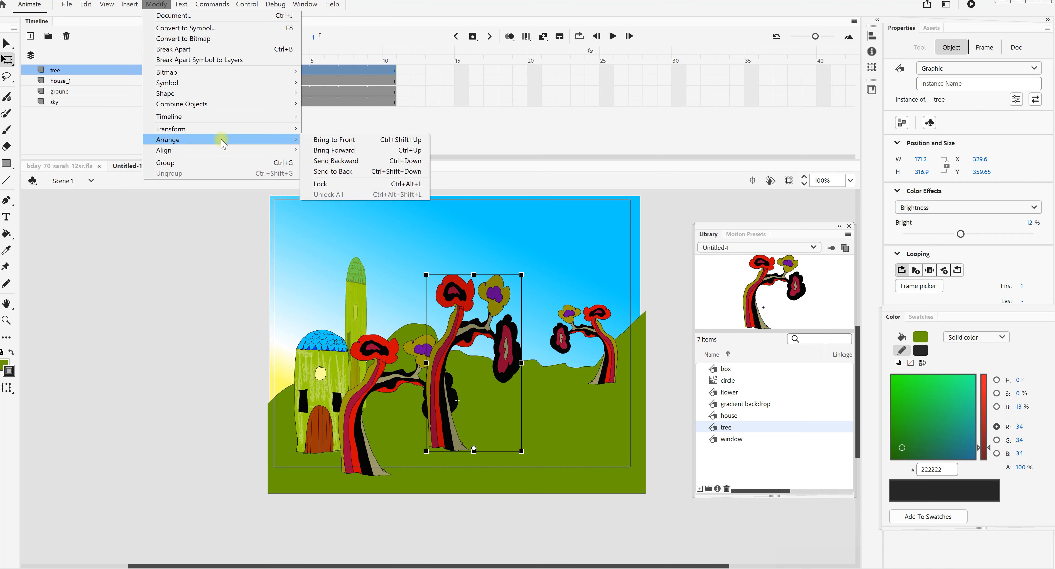
click(346, 171)
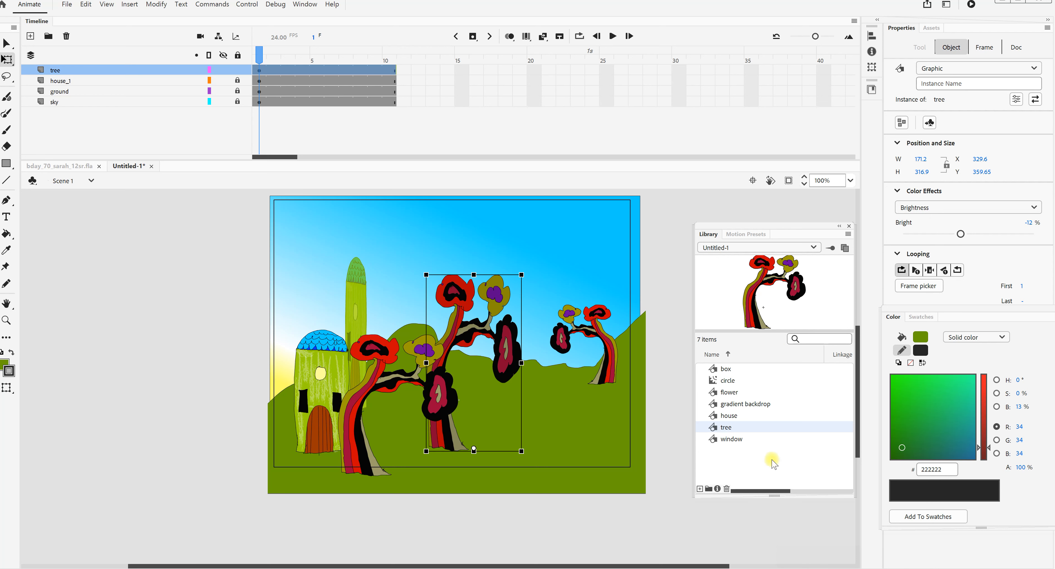
- Lock the tree layer and add a new layer named FLOWER above it
click(733, 392)
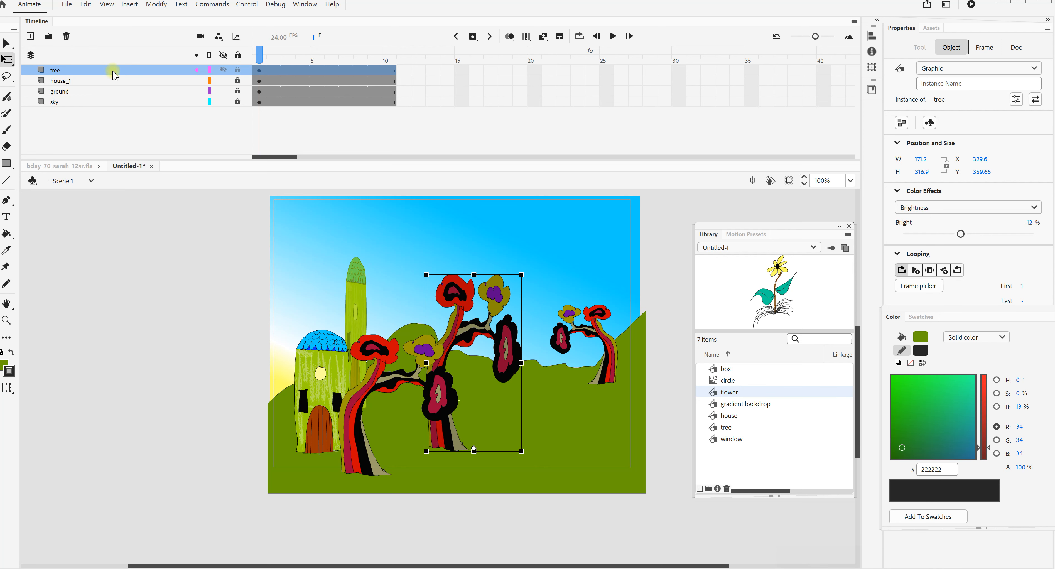
click(29, 36)
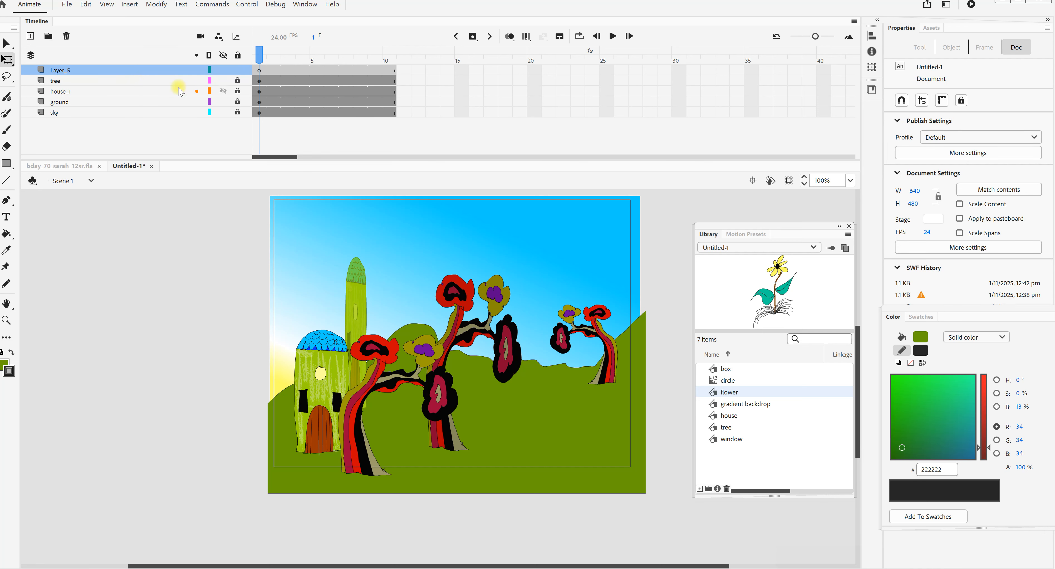
double_click(70, 70)
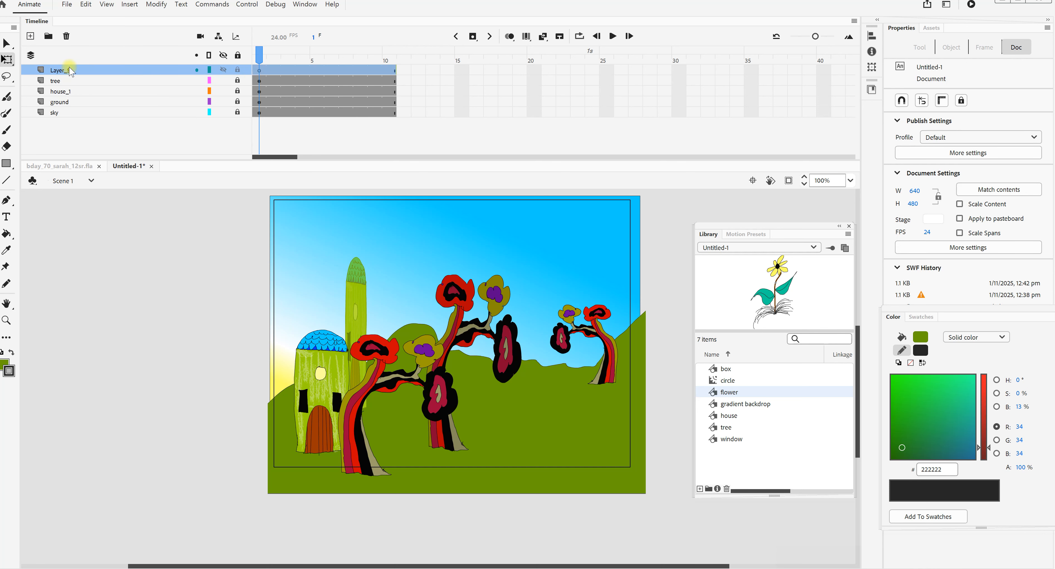
text(FLOWER)
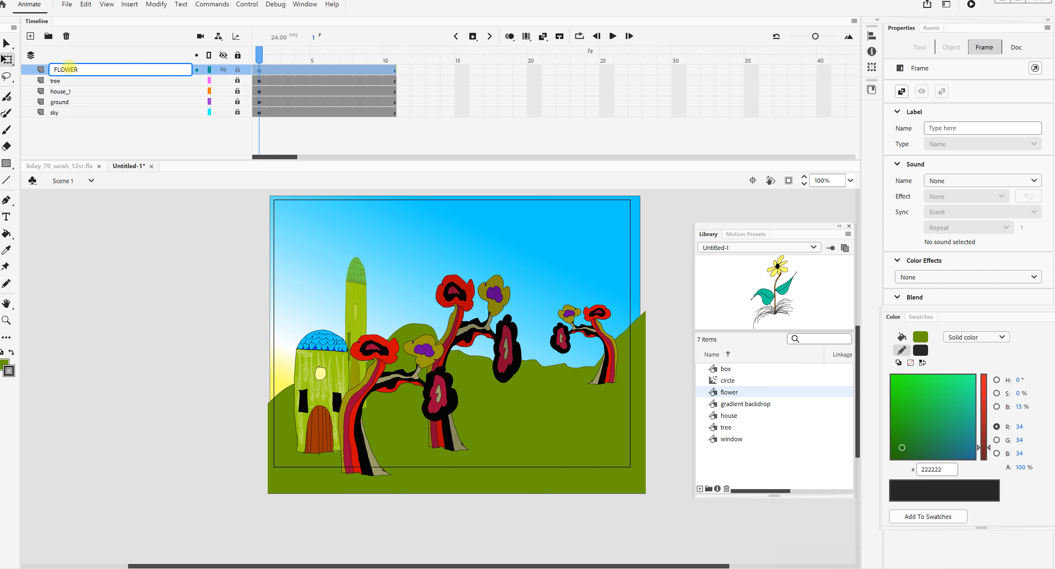
click(79, 262)
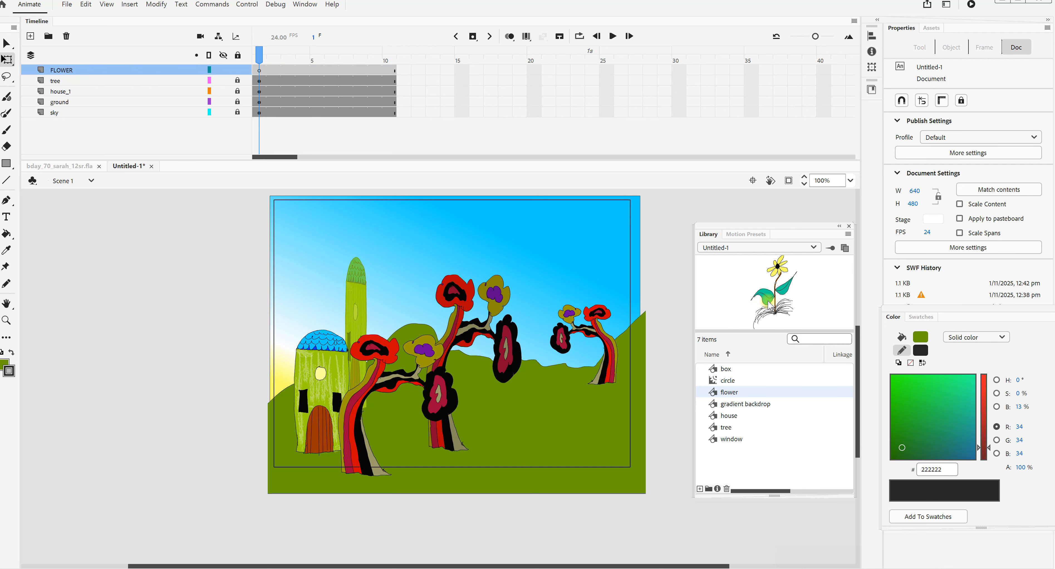
- Place a flower instance scaled to about 66 × 105 on the right foreground and paste a copy just left of it
drag(765, 302, 567, 425)
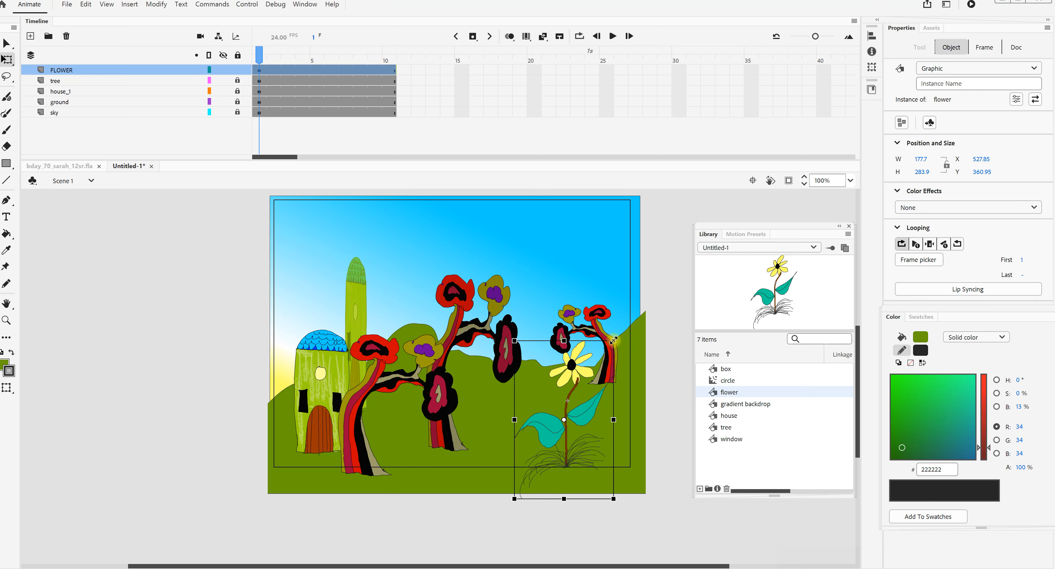
drag(613, 340, 582, 368)
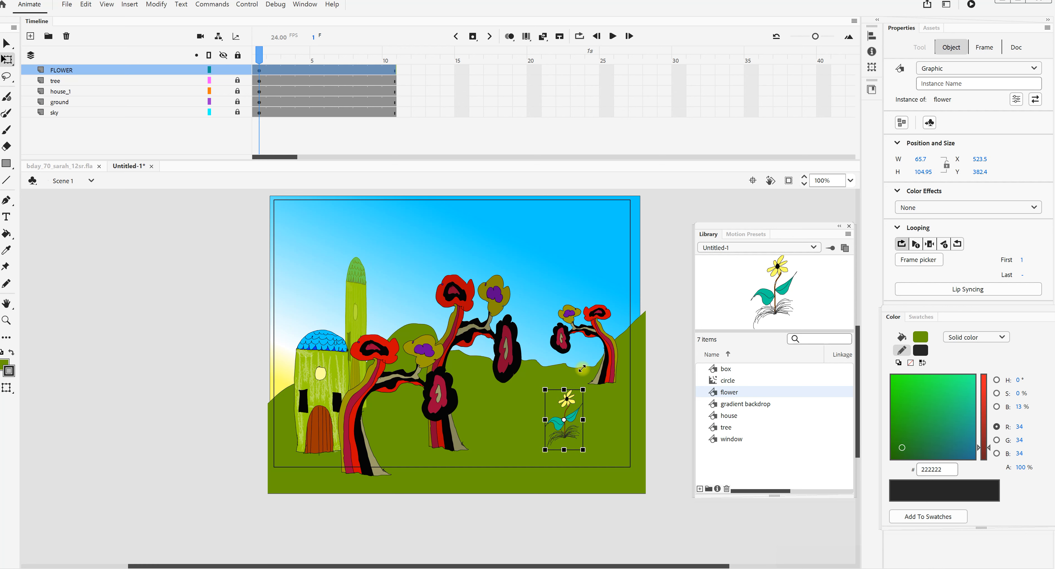
click(615, 331)
key(ctrl+v)
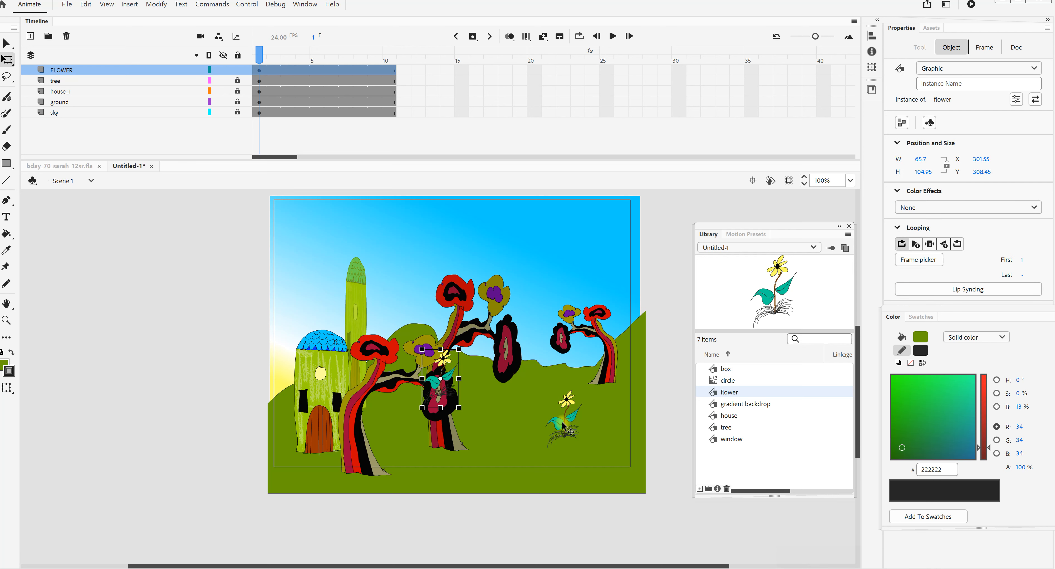
drag(442, 365, 544, 415)
- Paste another flower scaled to about 46 × 73 farther up the hill, at about X 479, Y 293
click(611, 425)
key(ctrl+v)
drag(442, 362, 544, 368)
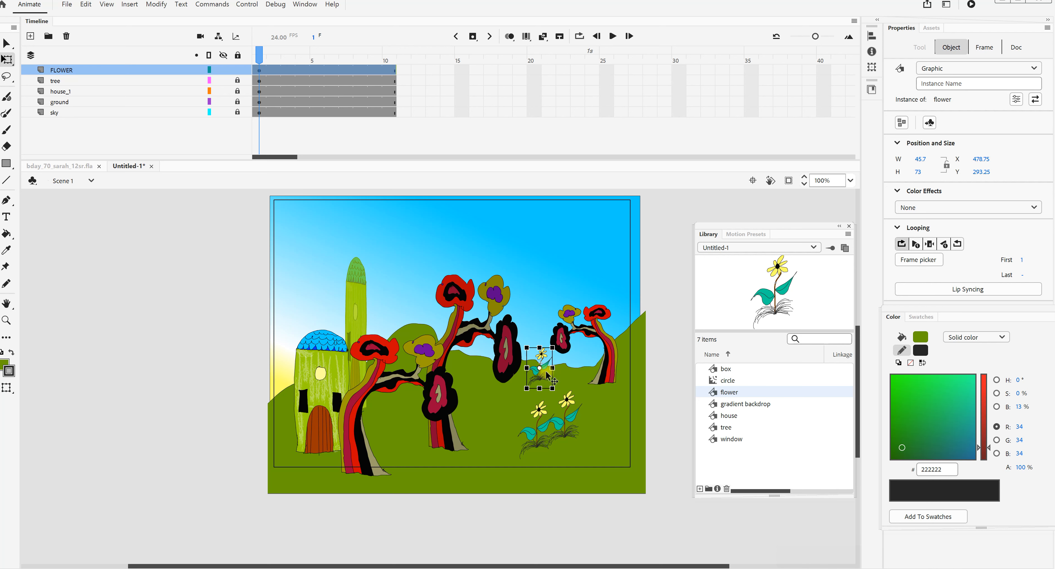
- Paste a copy of the smaller flower beside it, at about X 514, Y 308
click(558, 387)
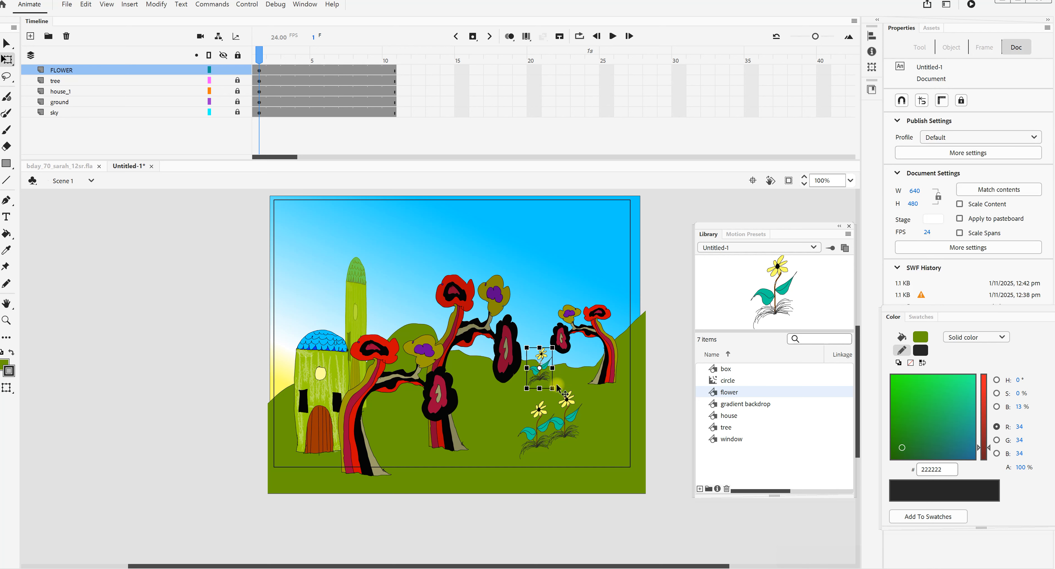
key(ctrl+v)
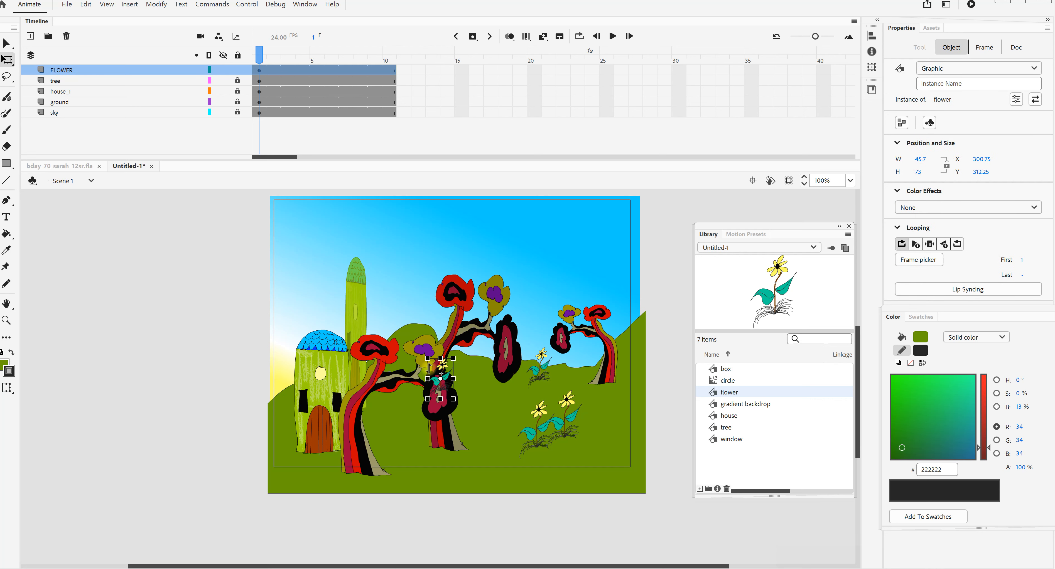
drag(448, 368, 561, 364)
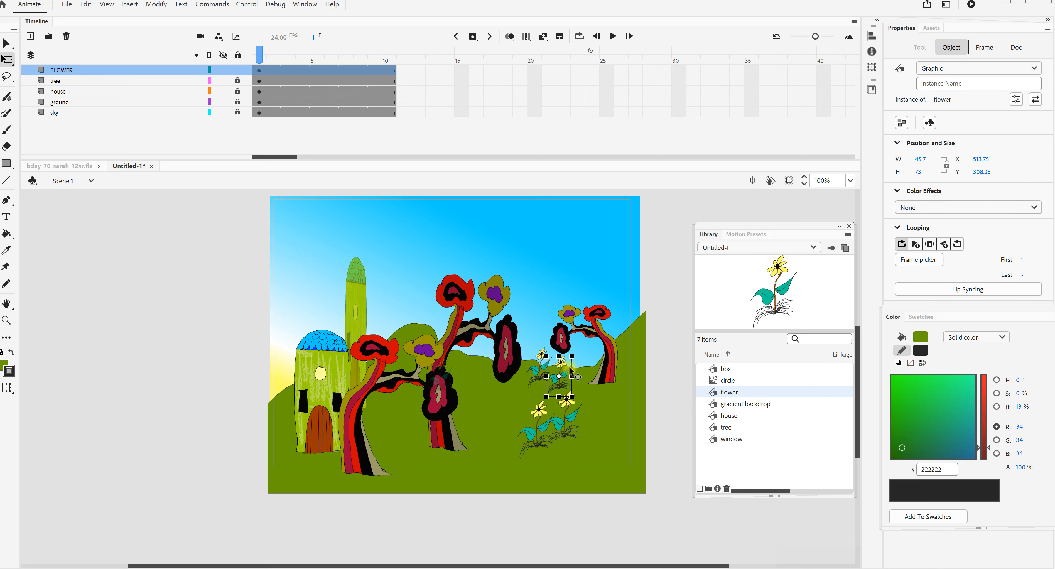
- Paste one more flower scaled to about 36 × 57 at the distant tree's base, about X 614, Y 320, and deselect it
key(ctrl+v)
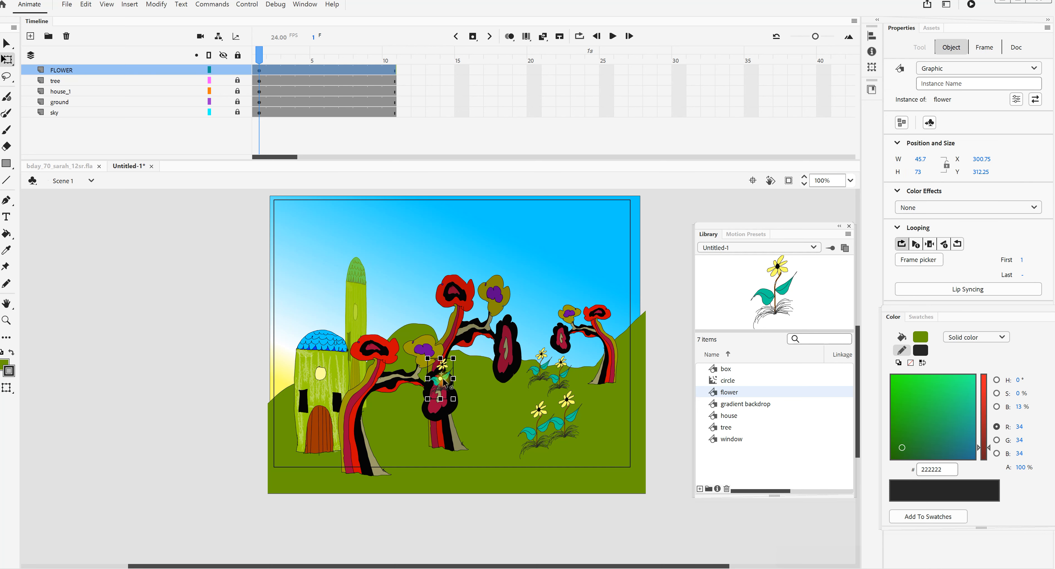
drag(442, 370, 625, 365)
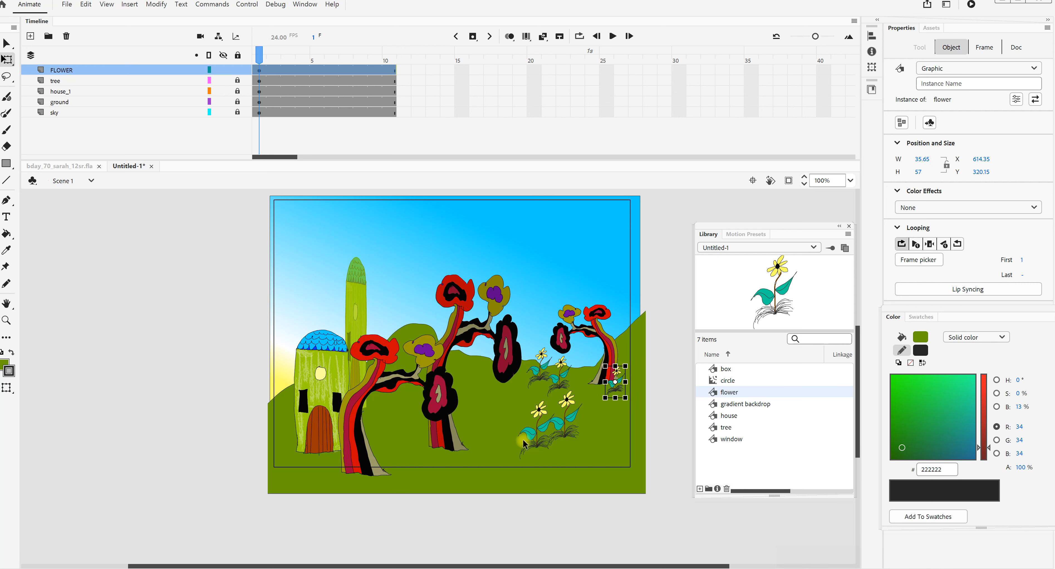
click(504, 494)
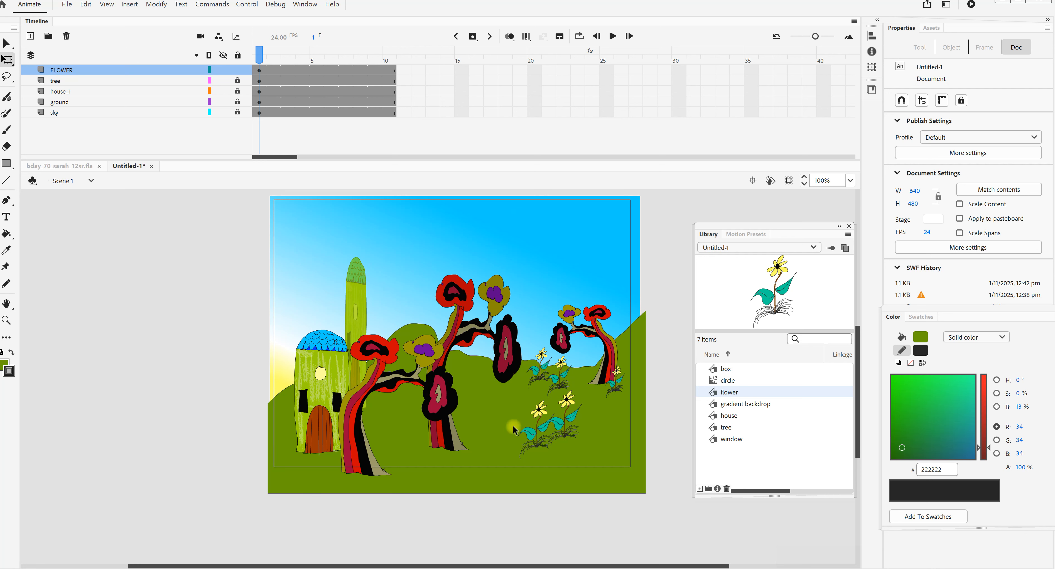